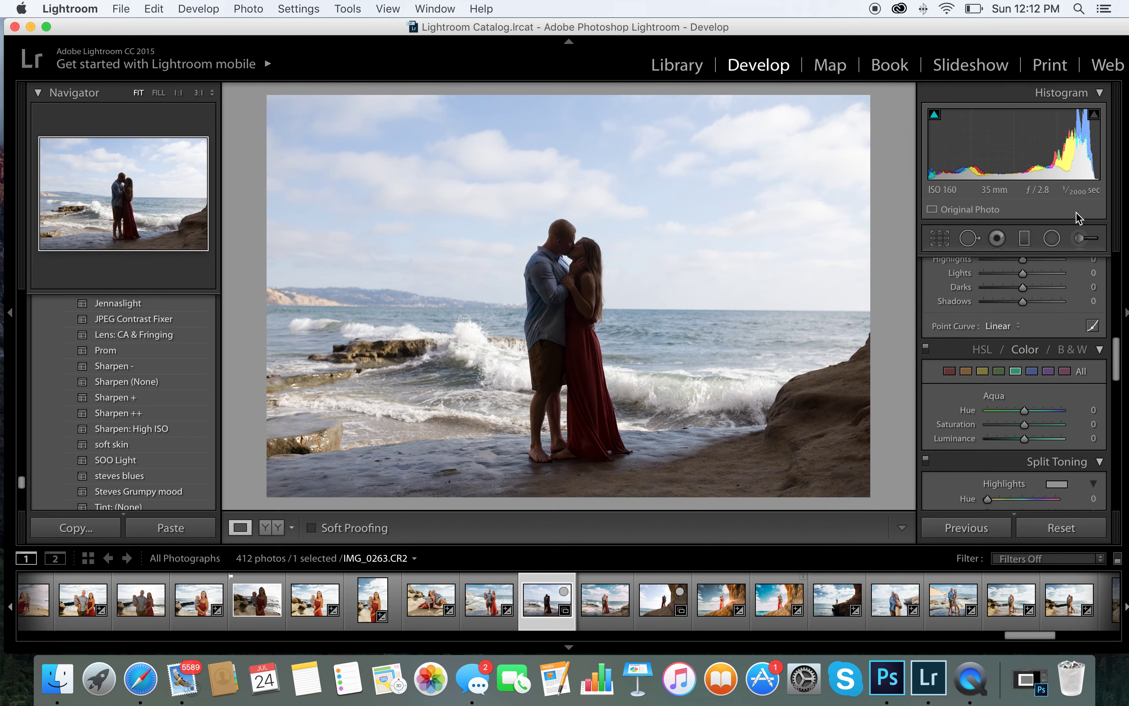
# - Apply the steves blues preset to the beach photo and check it at 1:1 zoom
pyautogui.scroll(10, 1064, 352)
pyautogui.scroll(3, 1064, 353)
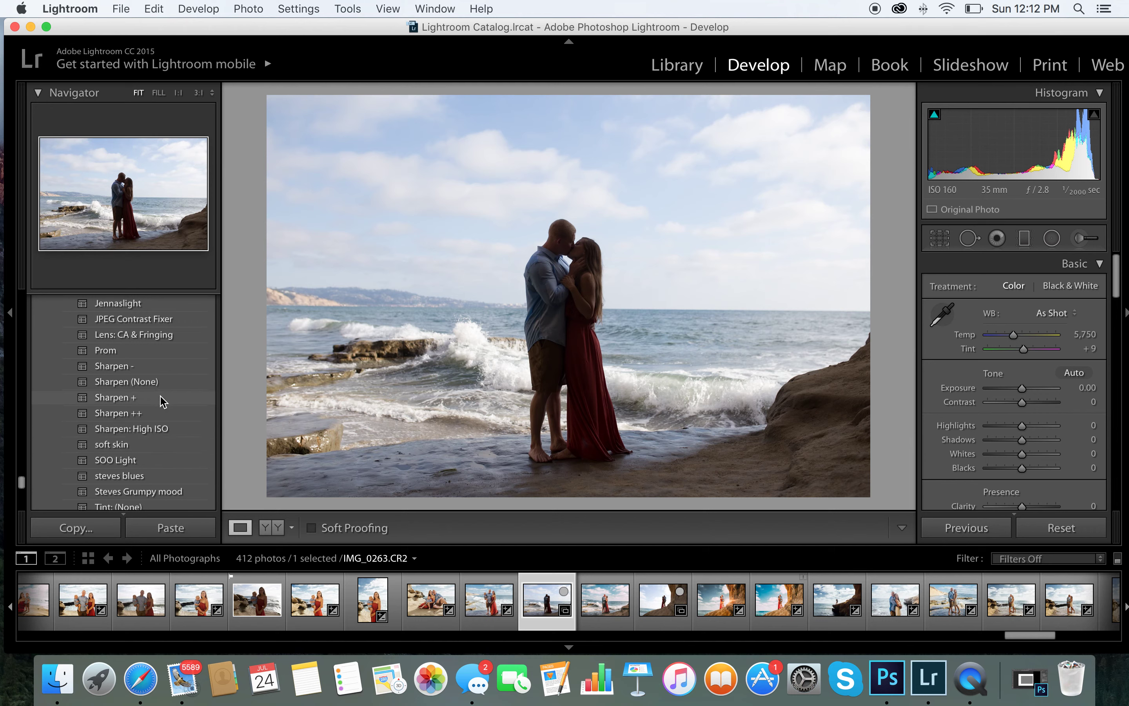
pyautogui.click(145, 478)
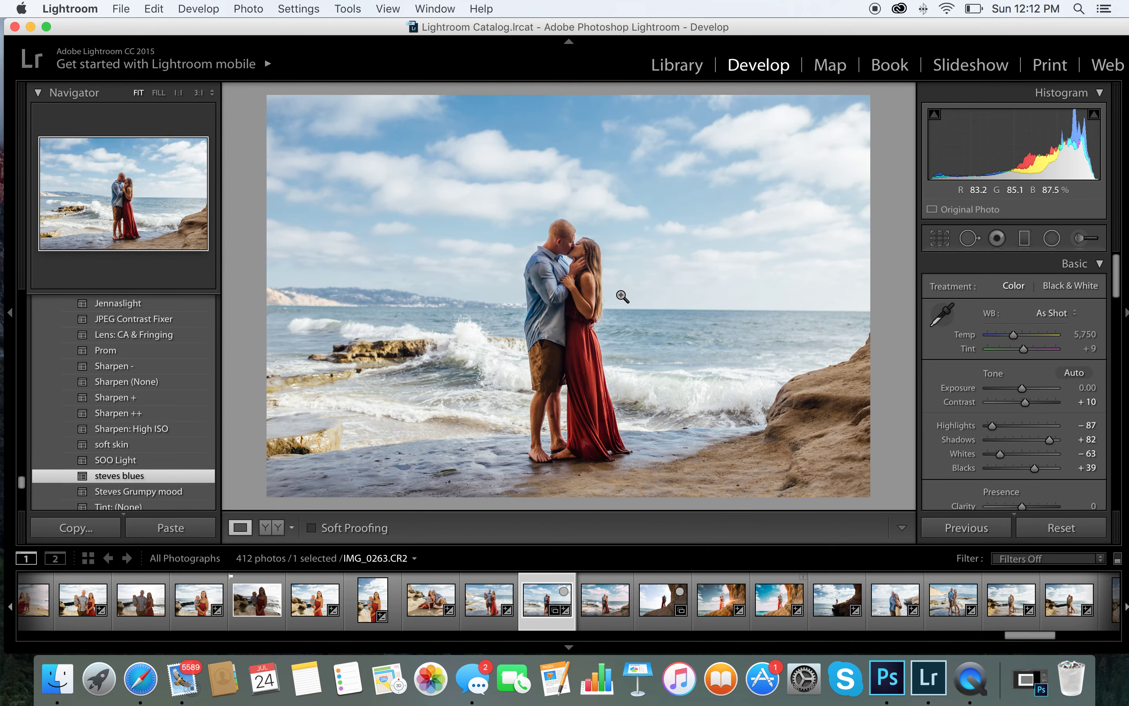
pyautogui.click(586, 250)
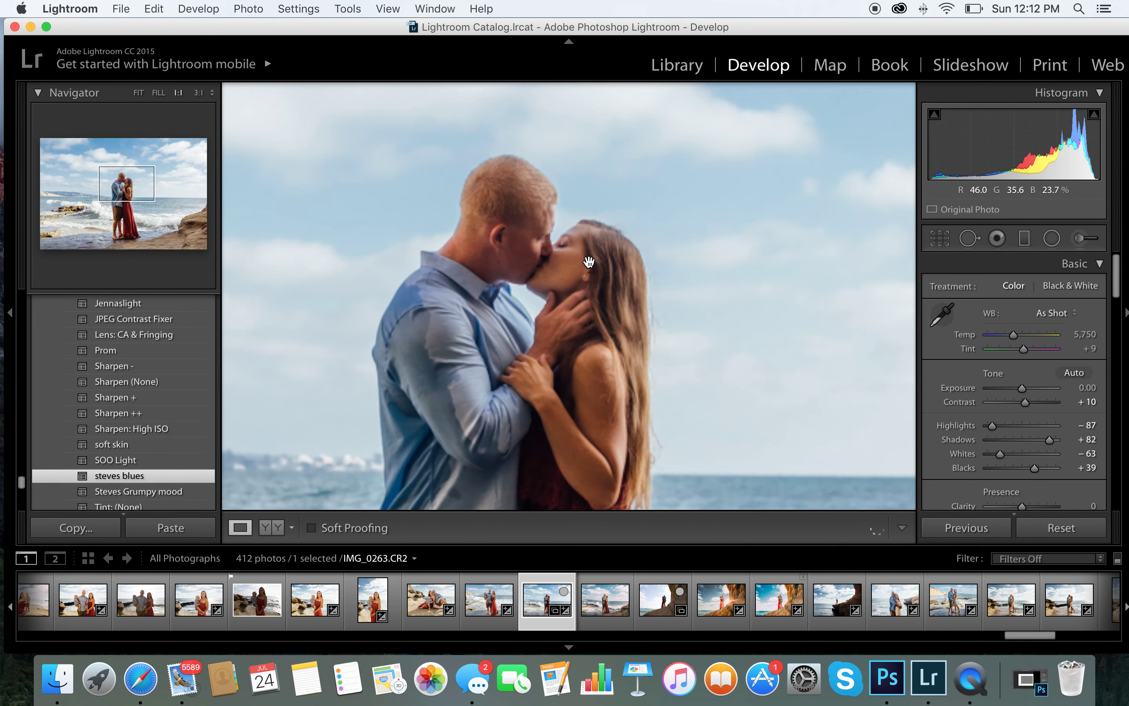
pyautogui.click(597, 281)
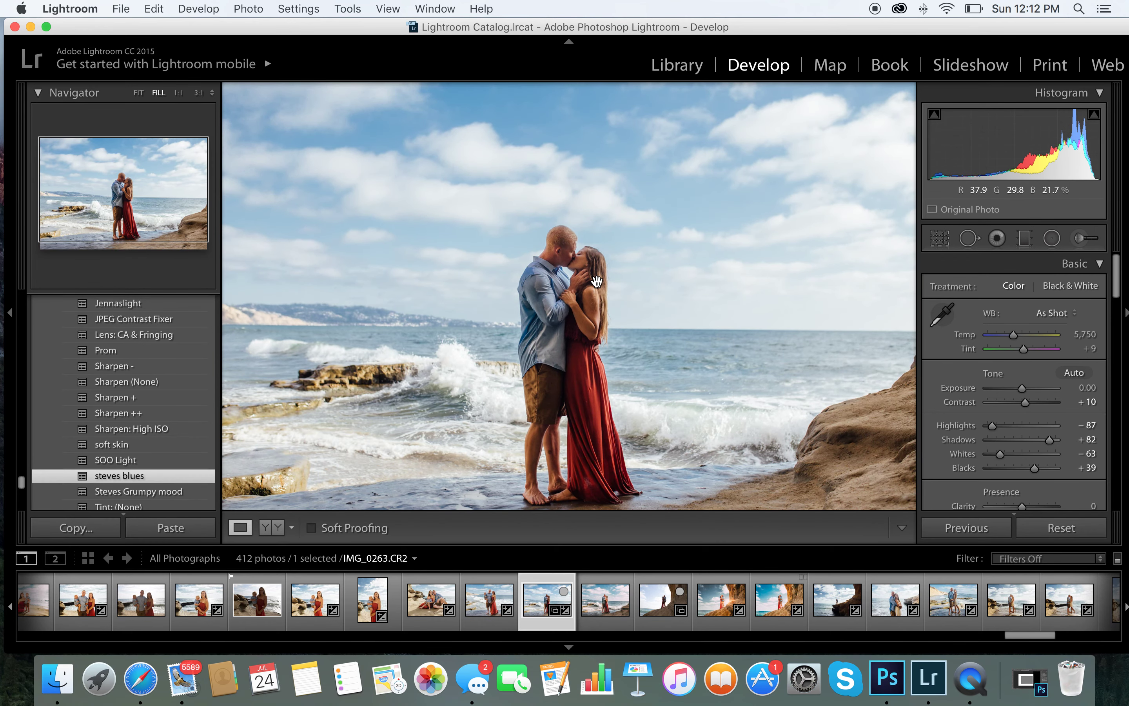
# - Set Exposure to +0.15, Shadows to +93, Whites to −54 and Blacks to +31 in the Basic panel
pyautogui.press('super+minus')
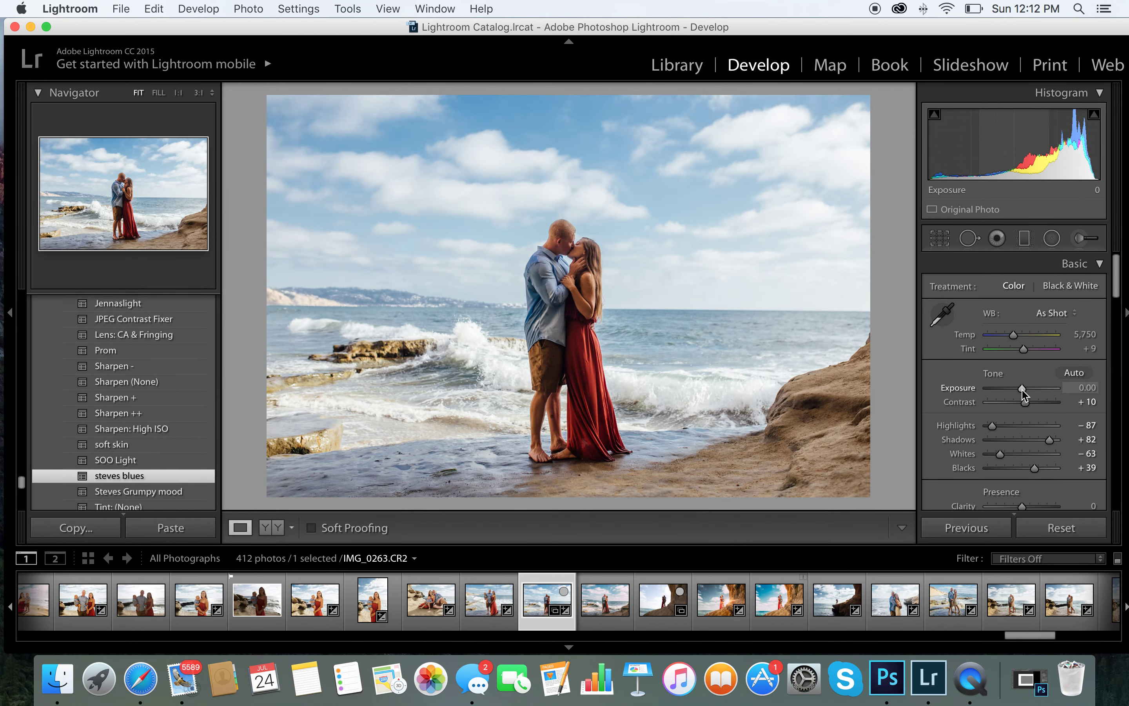
pyautogui.scroll(-1, 1021, 390)
pyautogui.scroll(-3, 1022, 384)
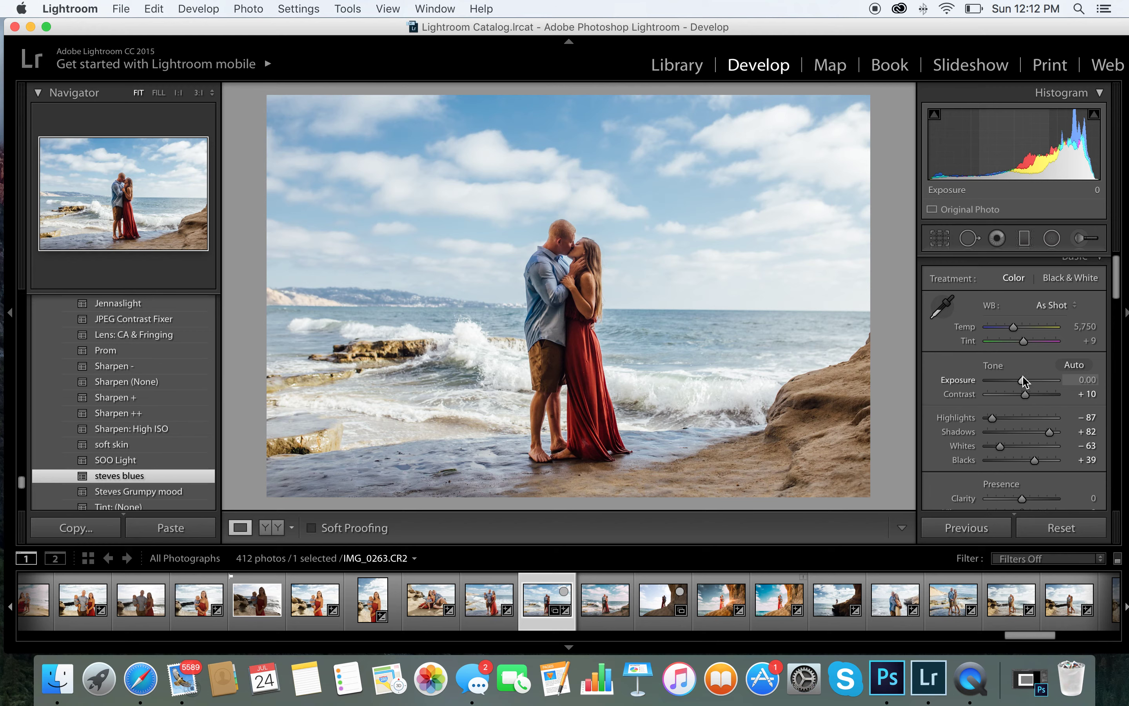
pyautogui.moveTo(1022, 379); pyautogui.dragTo(1023, 379)
pyautogui.scroll(-1, 1024, 378)
pyautogui.scroll(-1, 1023, 392)
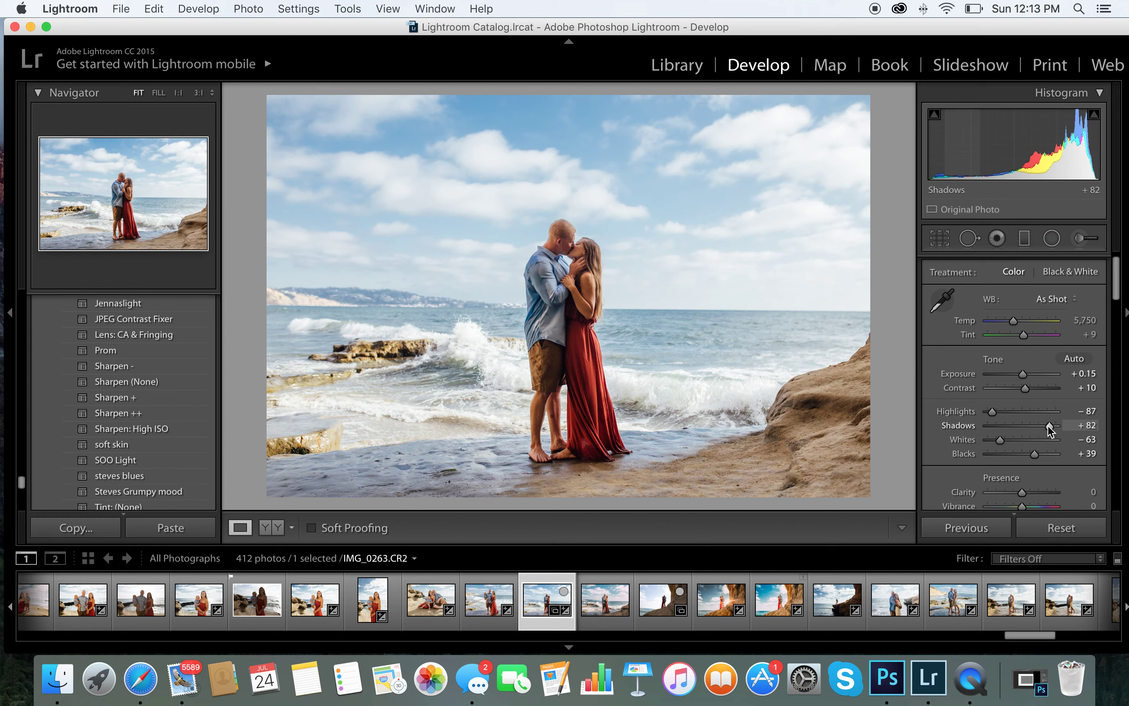
pyautogui.moveTo(1049, 426); pyautogui.dragTo(1053, 425)
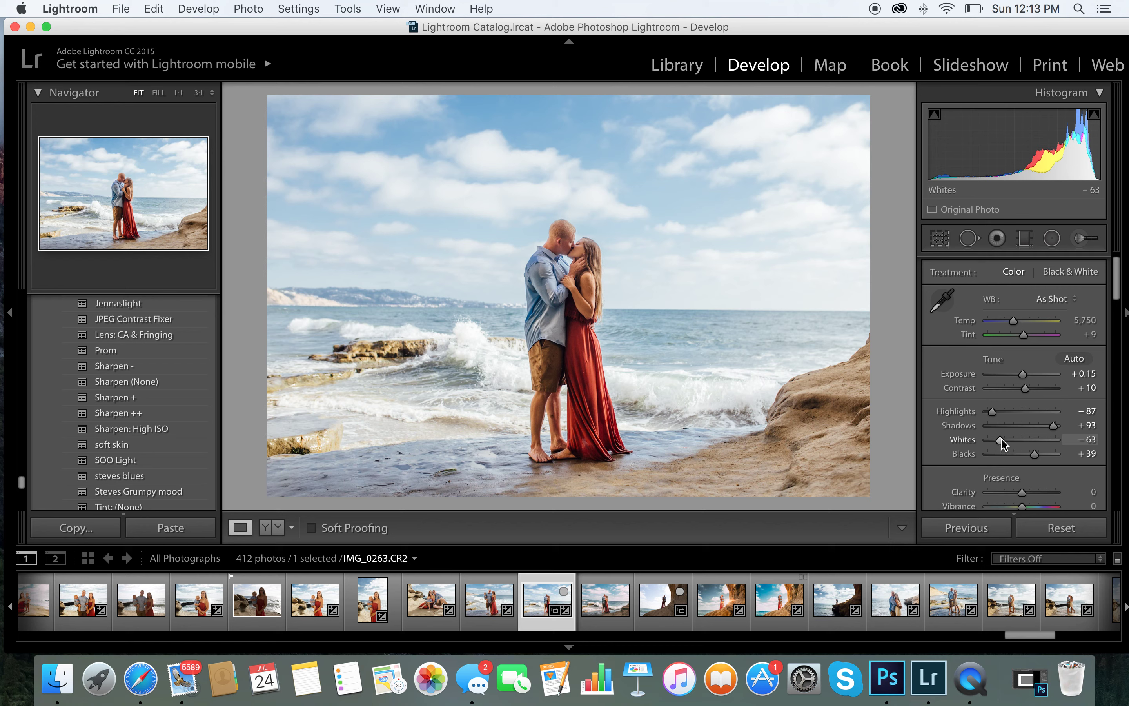
pyautogui.moveTo(1001, 439); pyautogui.dragTo(1030, 452)
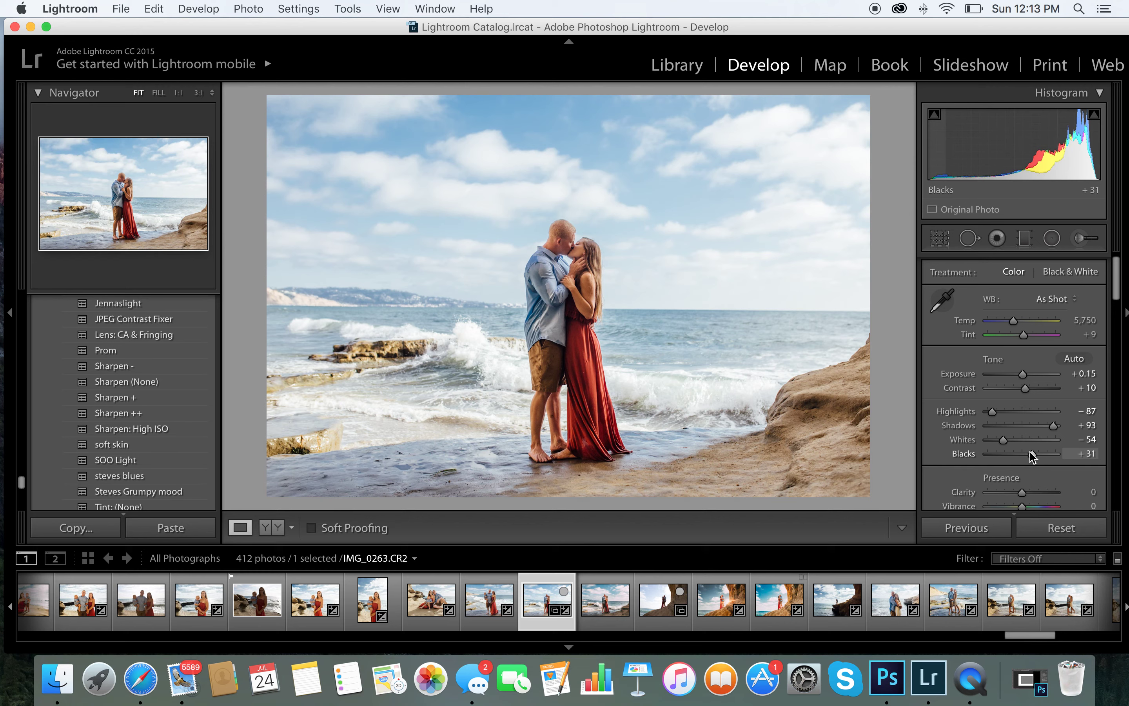
pyautogui.scroll(-2, 1007, 437)
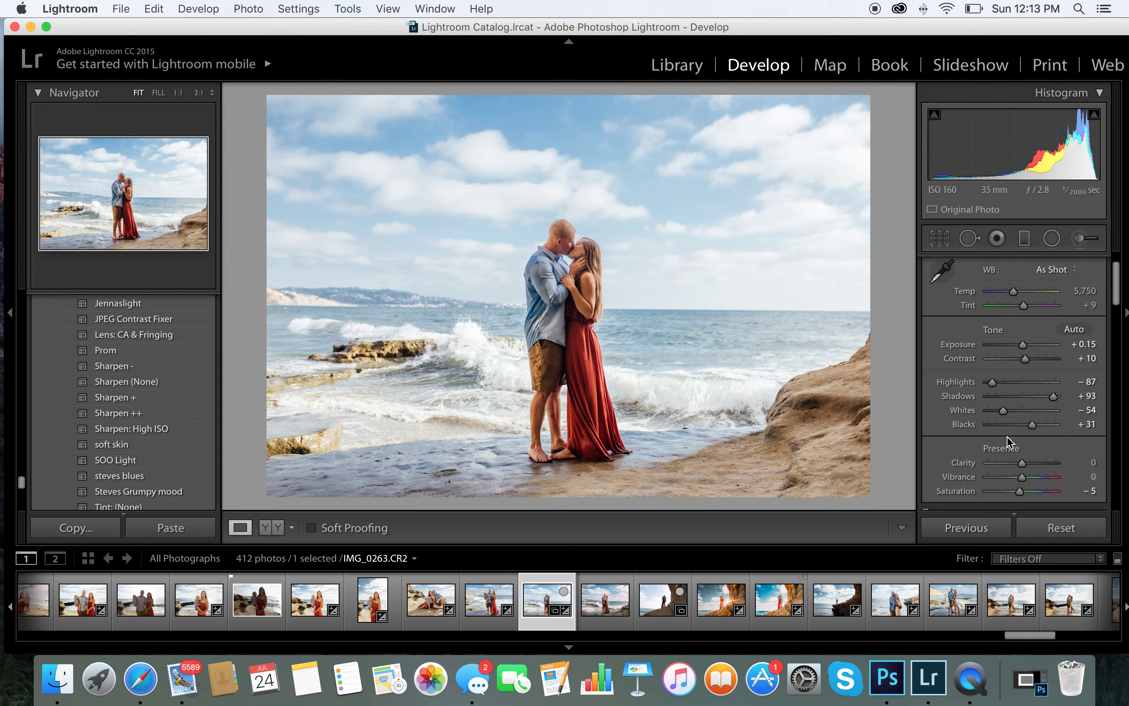
# - Raise Orange luminance to brighten the skin tones, judging the faces up close
pyautogui.scroll(-10, 969, 371)
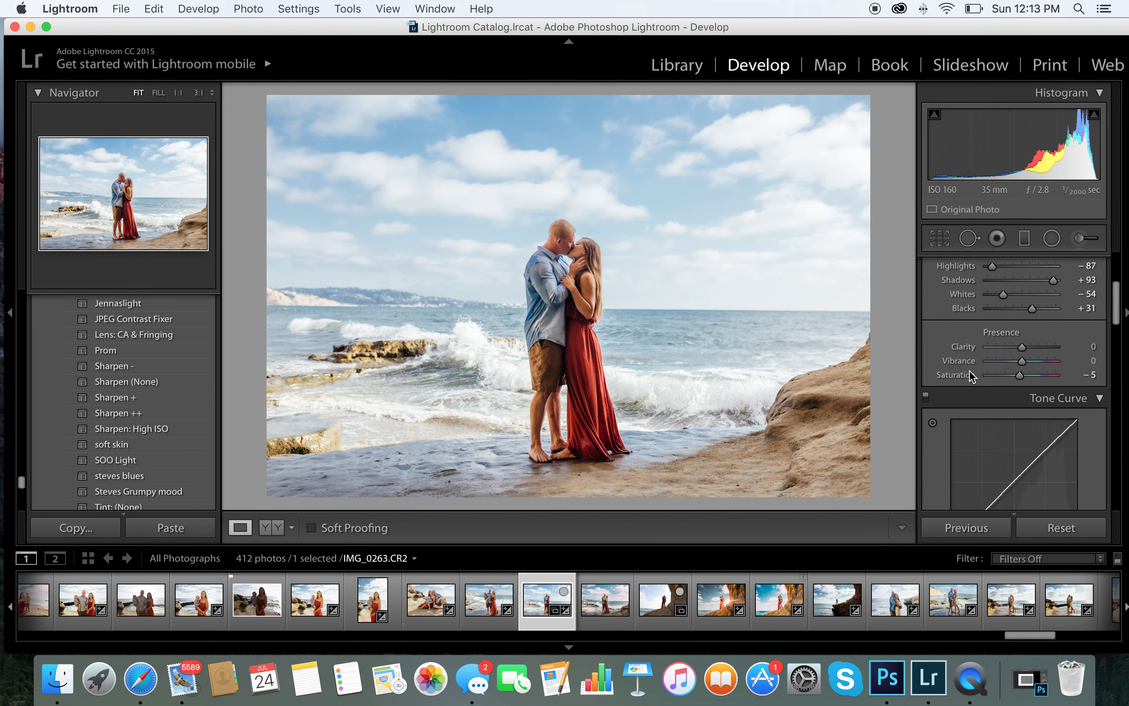
pyautogui.scroll(-12, 969, 371)
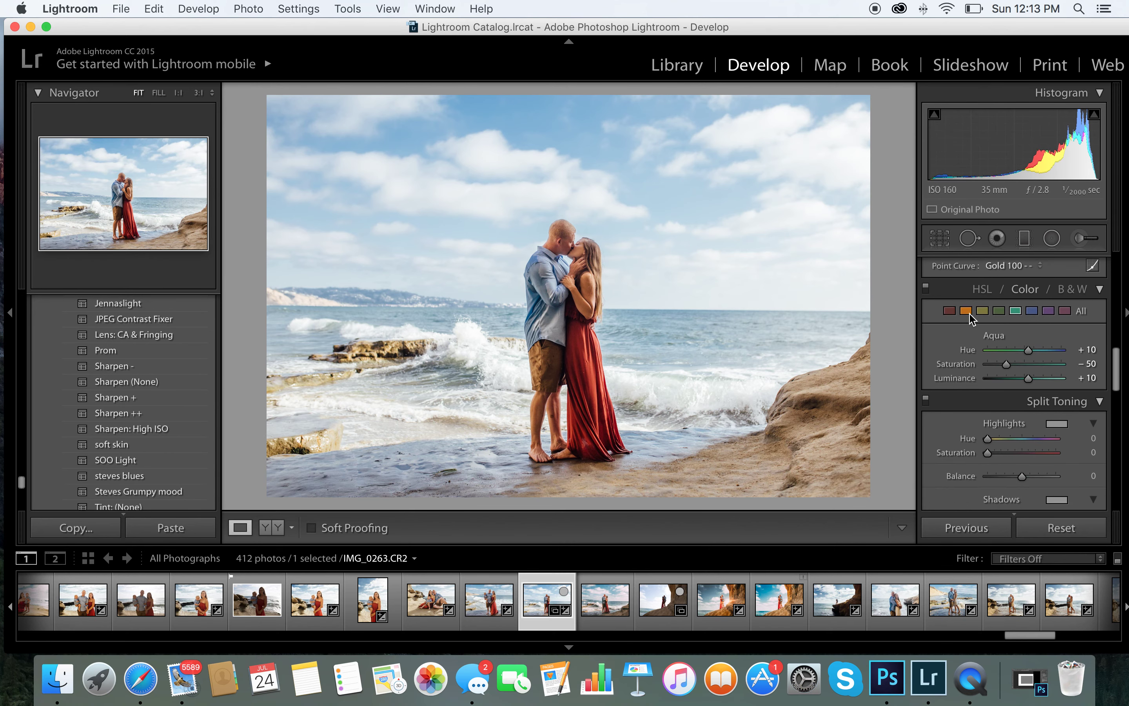
pyautogui.click(968, 311)
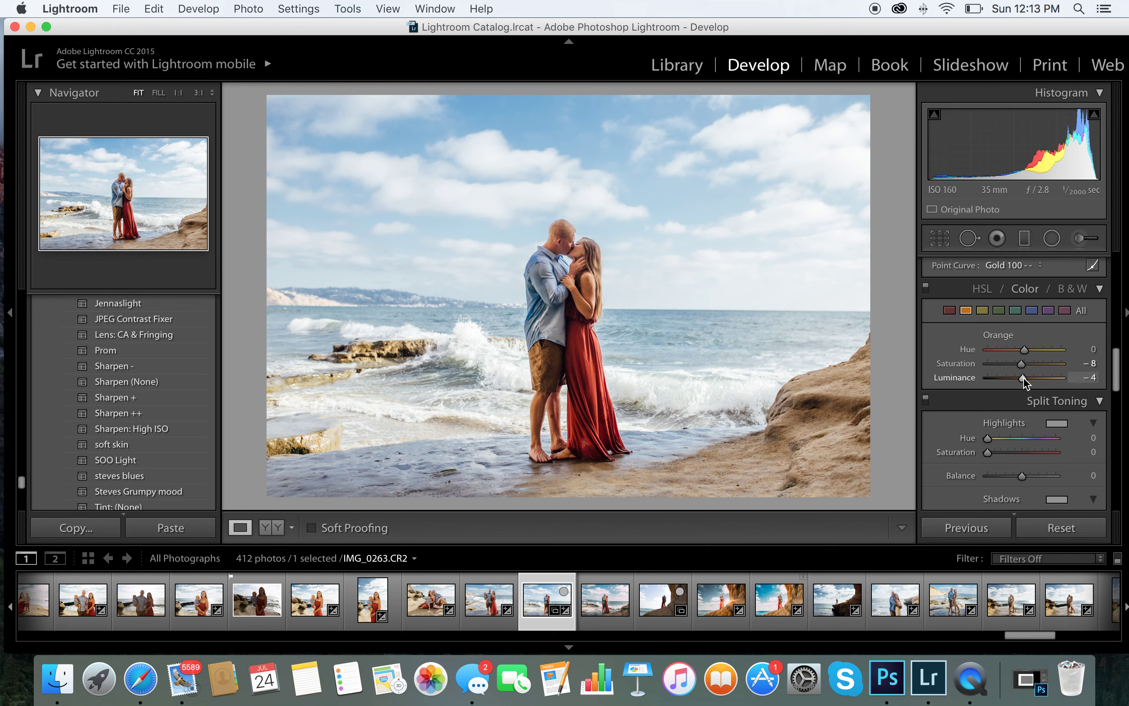
pyautogui.moveTo(1024, 382); pyautogui.dragTo(1047, 385)
pyautogui.click(557, 250)
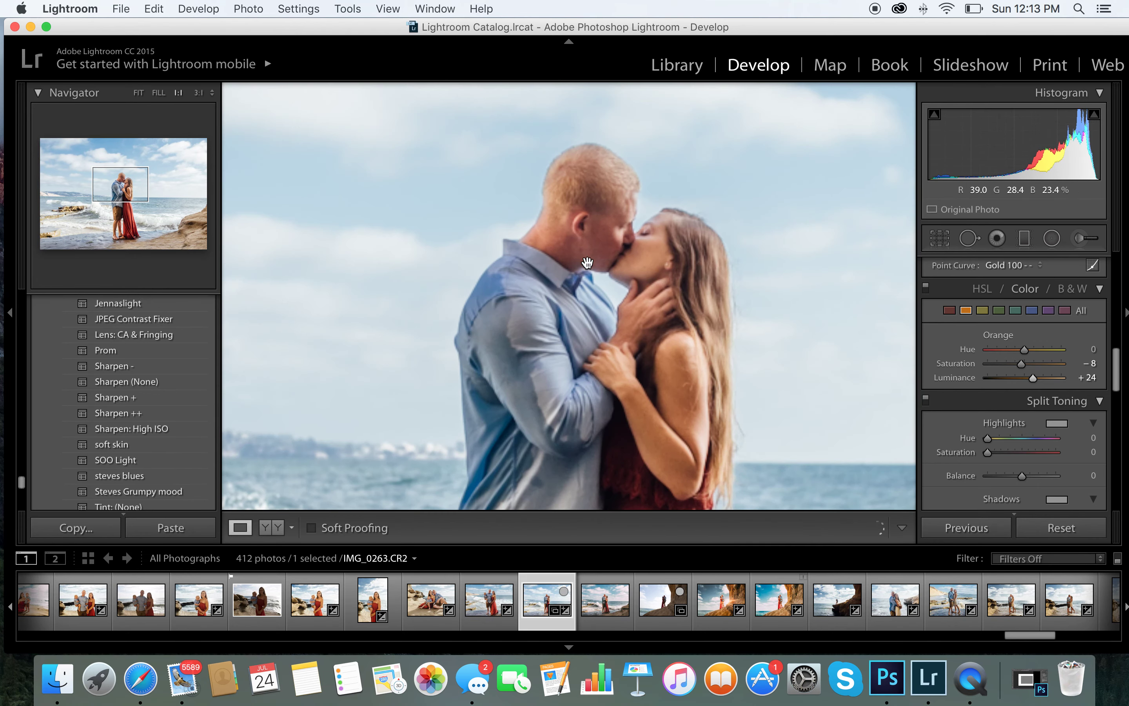
pyautogui.moveTo(1034, 381)
pyautogui.mouseDown()
pyautogui.moveTo(1016, 383)
pyautogui.moveTo(1030, 385)
pyautogui.mouseUp()
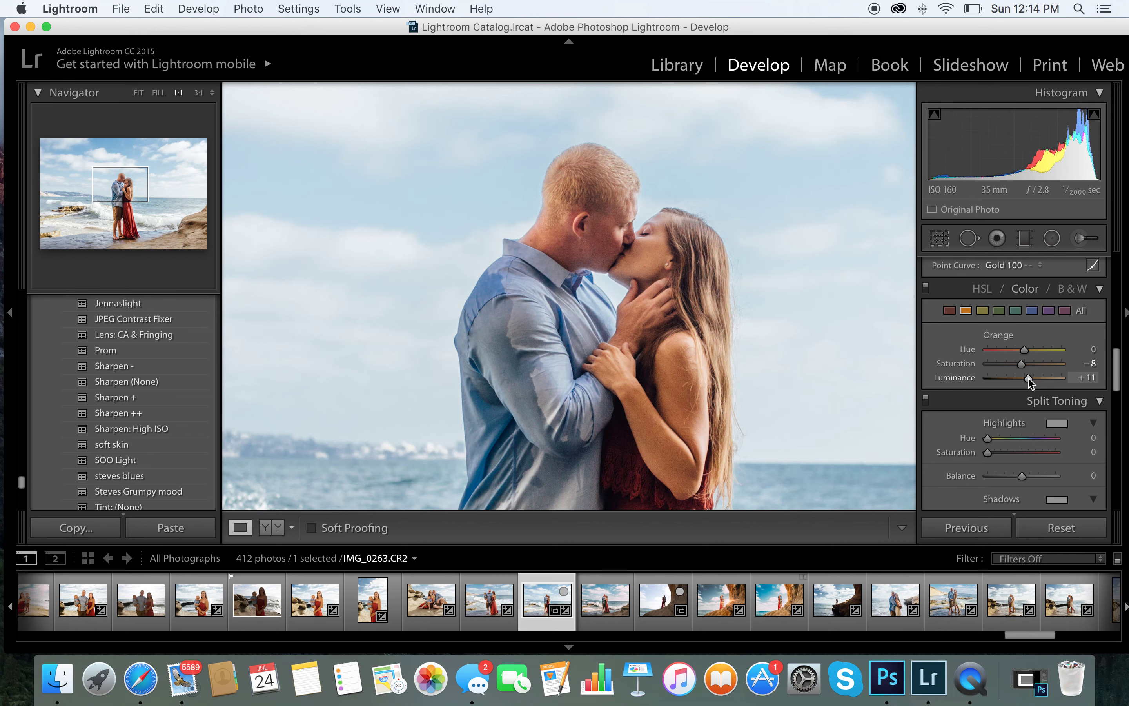
pyautogui.press('z')
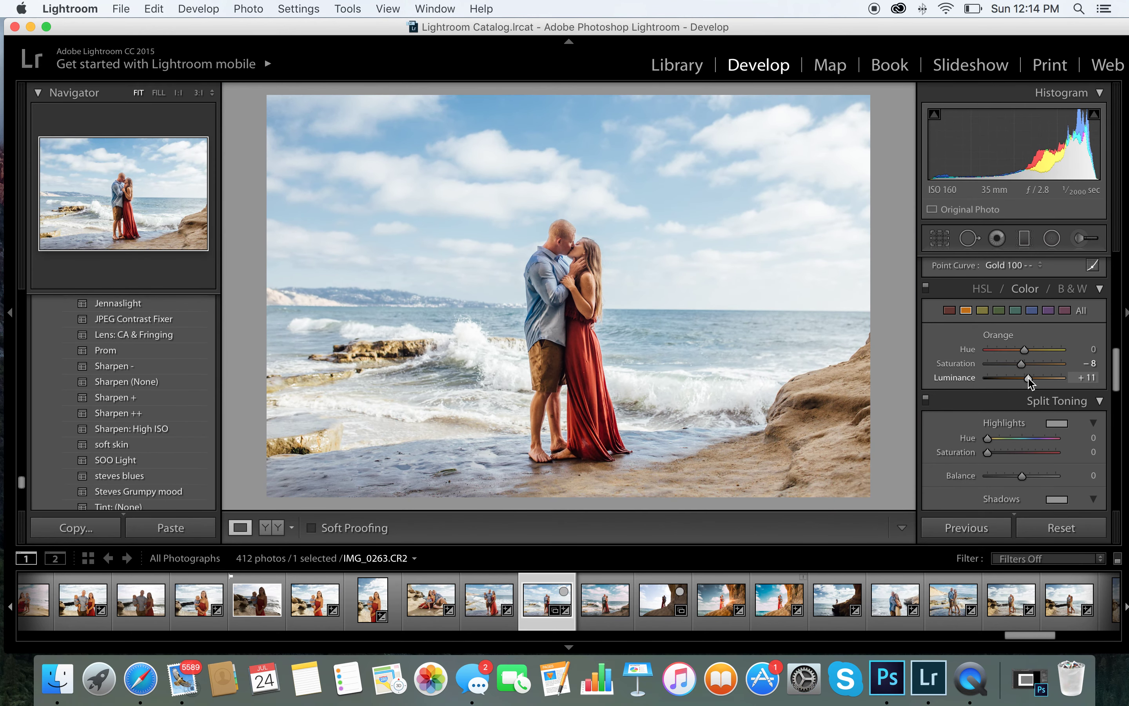
pyautogui.moveTo(1027, 375); pyautogui.dragTo(1026, 365)
# - Brighten Red luminance for the dress and darken Blue luminance to −65
pyautogui.click(953, 311)
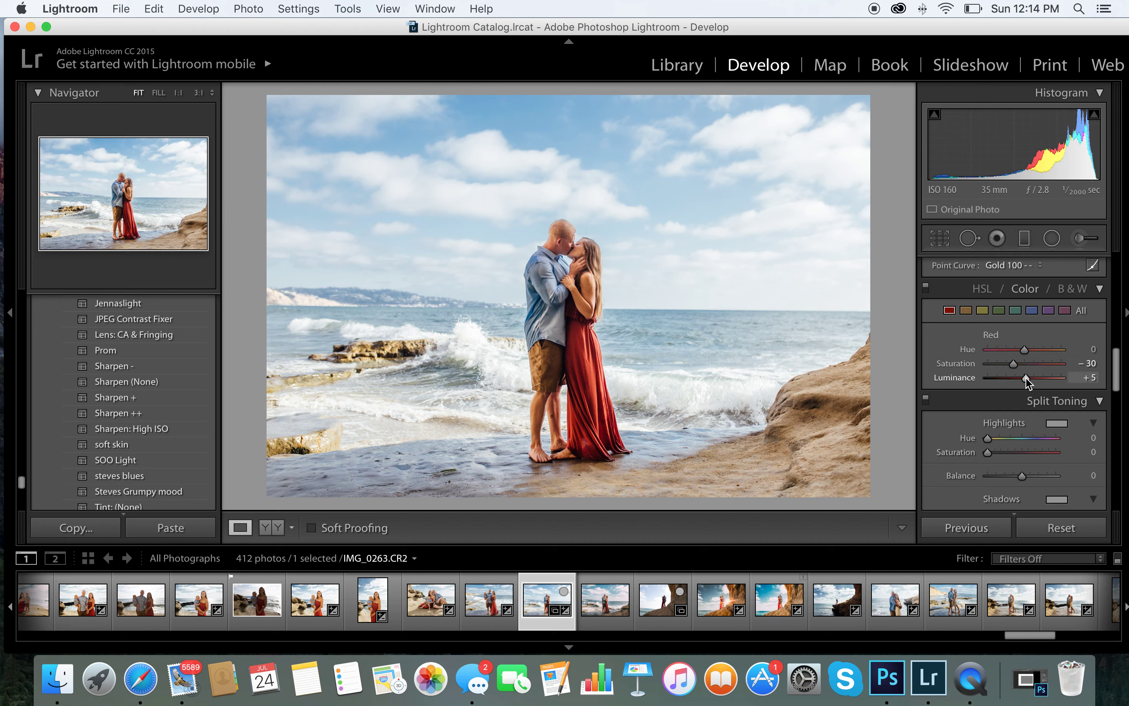
pyautogui.moveTo(1029, 382); pyautogui.dragTo(1021, 368)
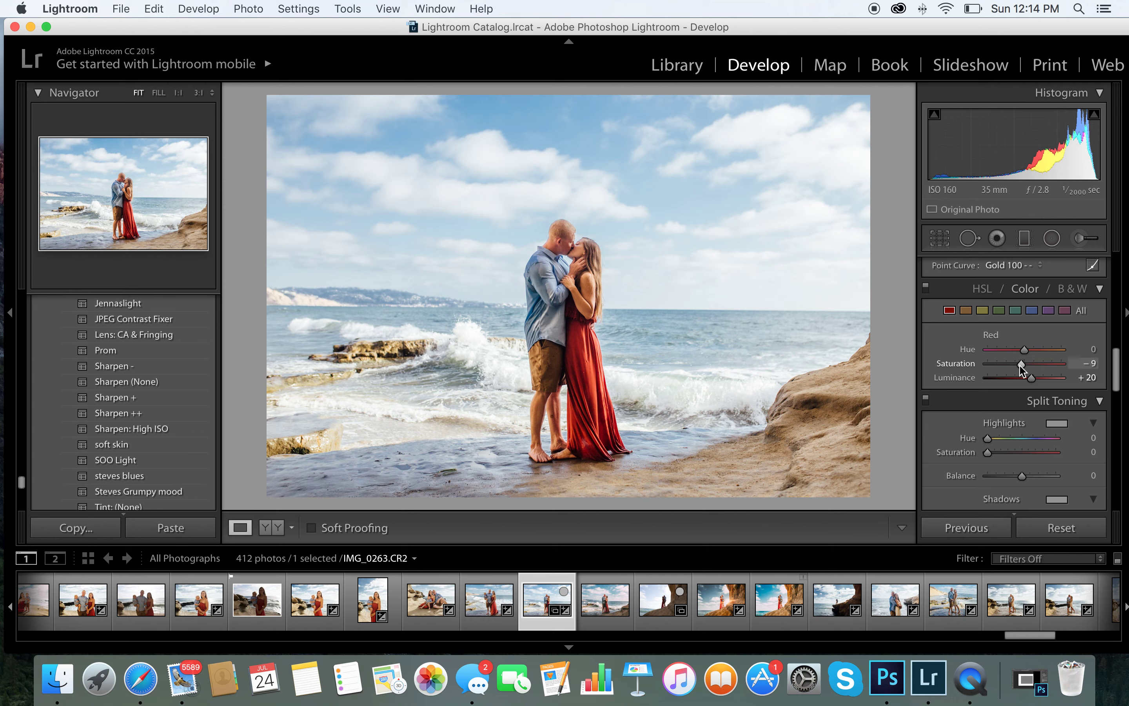
pyautogui.click(1028, 317)
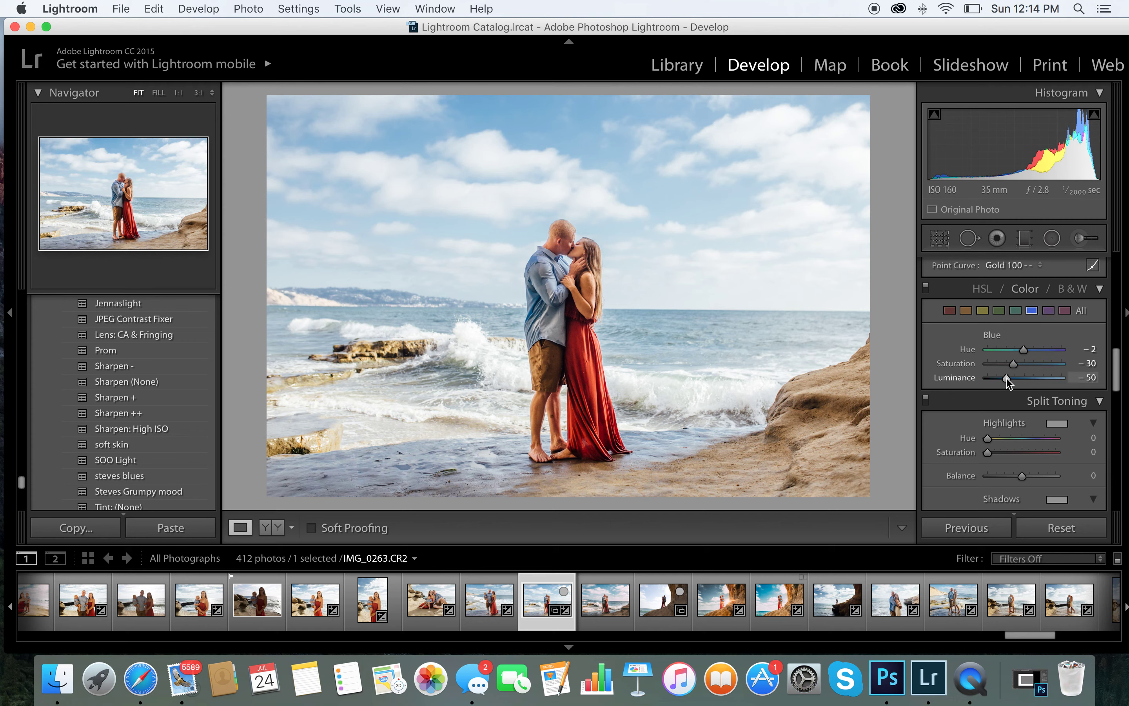
pyautogui.moveTo(1006, 380)
pyautogui.mouseDown()
pyautogui.moveTo(970, 380)
pyautogui.moveTo(1000, 384)
pyautogui.mouseUp()
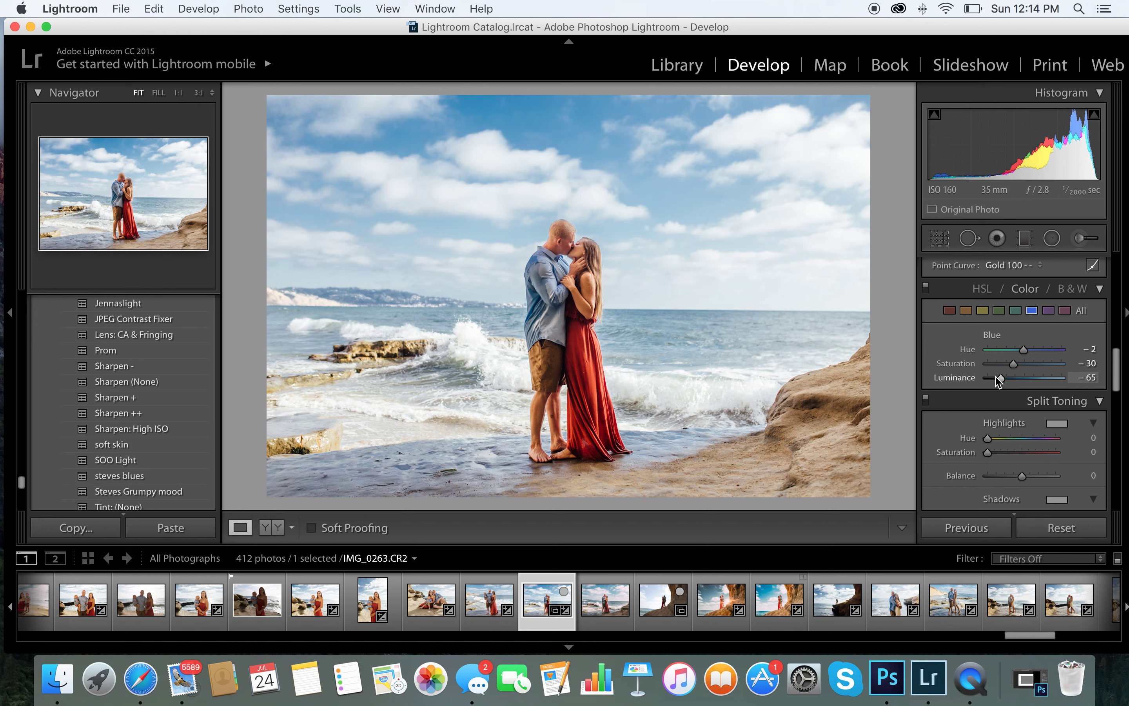
# - Darken Aqua luminance for the sea and brighten Orange luminance for the skin
pyautogui.click(1015, 310)
pyautogui.moveTo(1024, 380)
pyautogui.mouseDown()
pyautogui.moveTo(987, 377)
pyautogui.moveTo(1005, 382)
pyautogui.mouseUp()
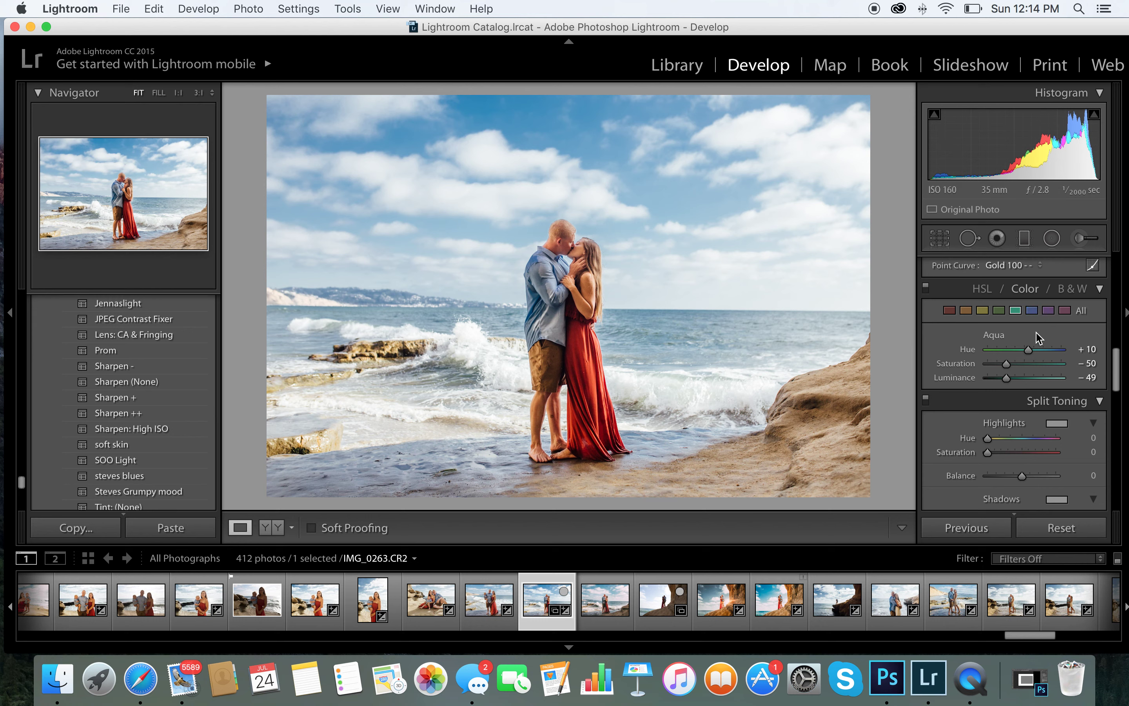
pyautogui.click(964, 316)
pyautogui.moveTo(1024, 378)
pyautogui.mouseDown()
pyautogui.moveTo(1003, 379)
pyautogui.moveTo(1030, 382)
pyautogui.mouseUp()
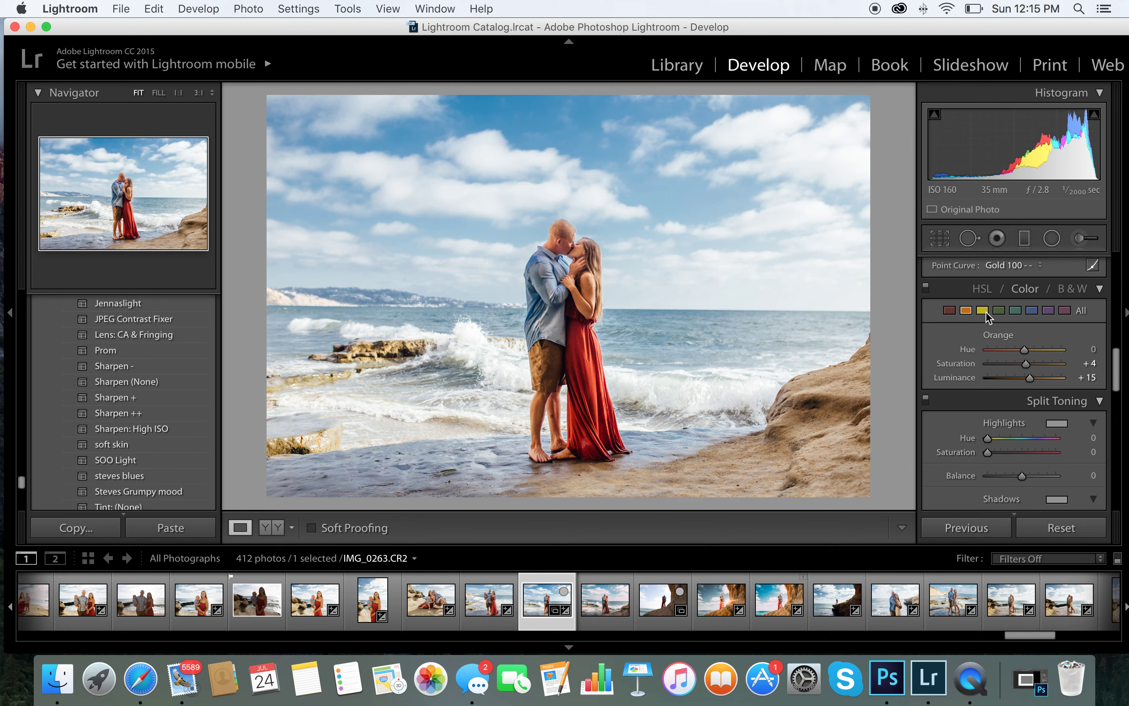
# - Set Yellow saturation to +40 and luminance to −60, then bring up C20.jpg
pyautogui.click(984, 312)
pyautogui.moveTo(1028, 378)
pyautogui.mouseDown()
pyautogui.moveTo(992, 378)
pyautogui.moveTo(1039, 367)
pyautogui.mouseUp()
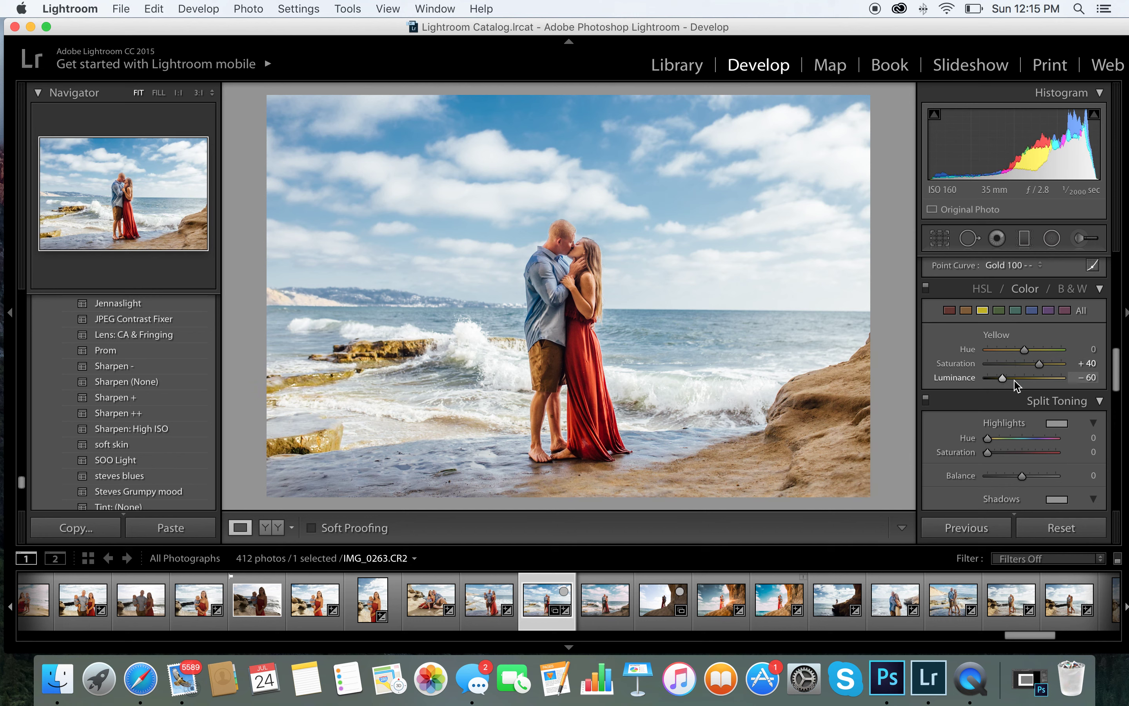
pyautogui.moveTo(1003, 379)
pyautogui.mouseDown()
pyautogui.moveTo(989, 378)
pyautogui.moveTo(1003, 382)
pyautogui.mouseUp()
pyautogui.click(599, 581)
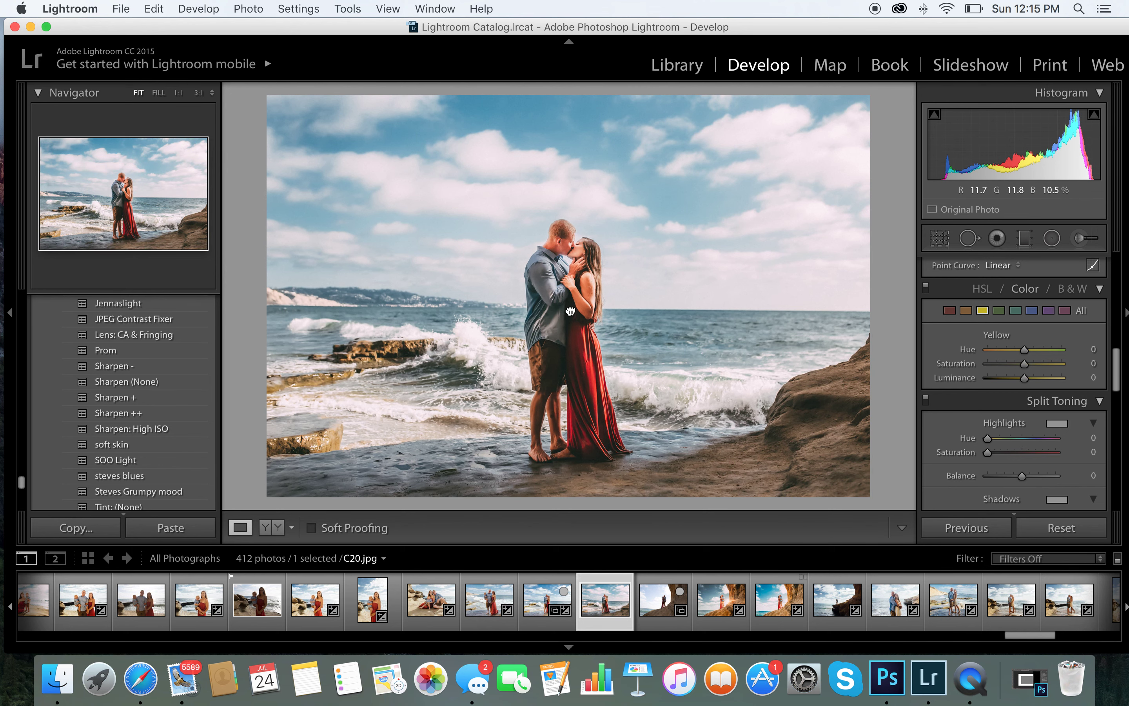
# - View C20.jpg at 1:1, fit it back, and return to IMG_0263.CR2
pyautogui.click(588, 348)
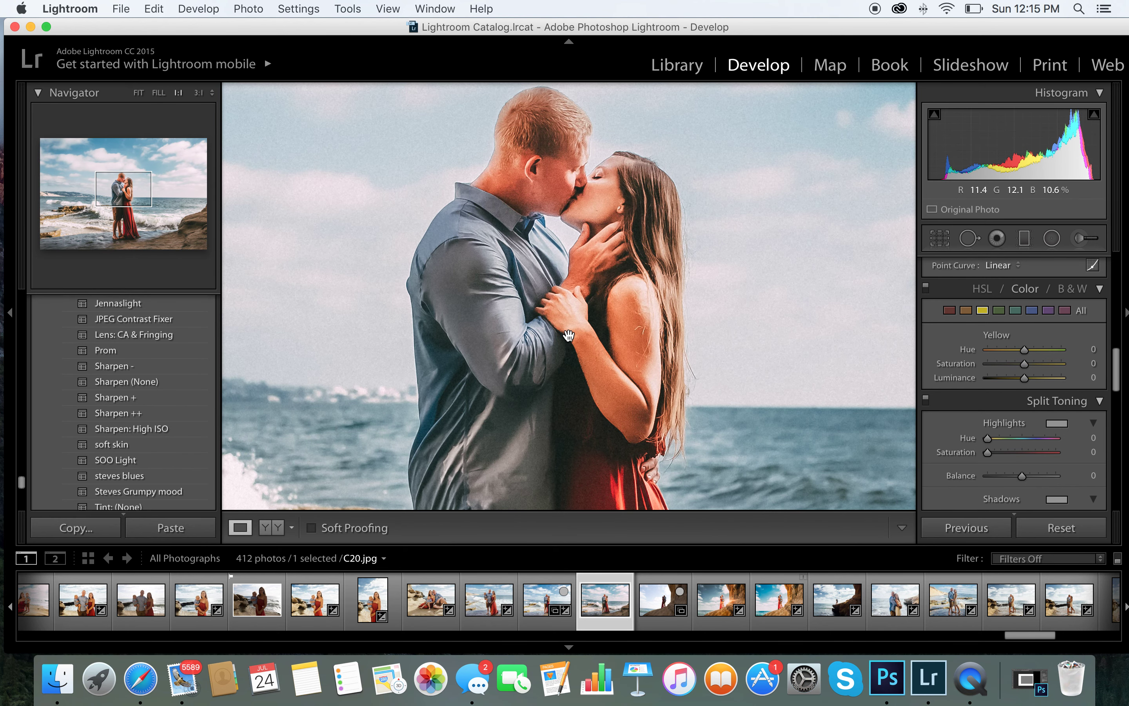
pyautogui.press('super+minus')
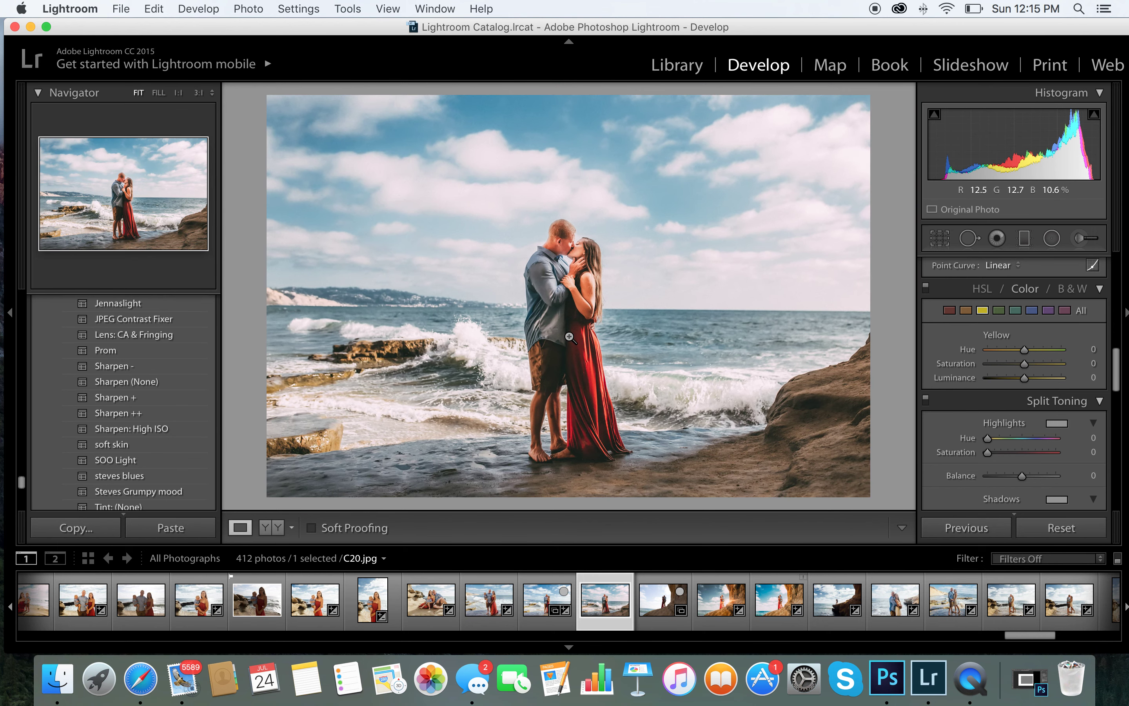
pyautogui.click(539, 584)
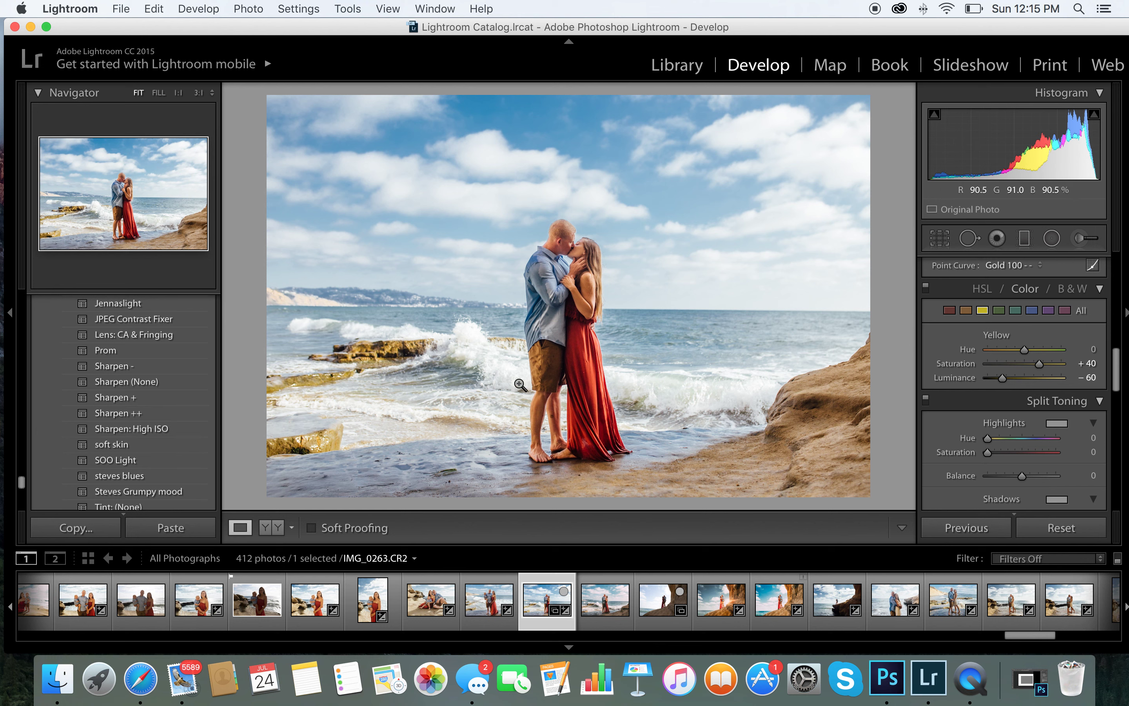
# - Straighten IMG_0279.CR2 by −3.68° and apply the steves blues preset to it
pyautogui.click(713, 583)
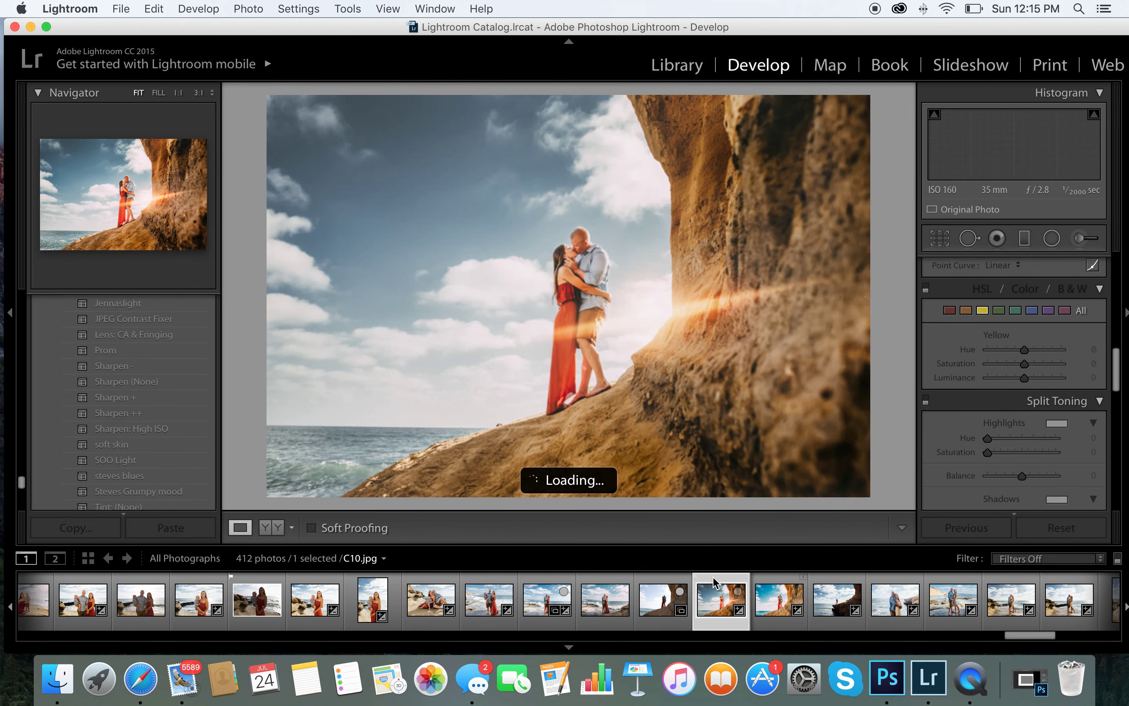
pyautogui.click(662, 583)
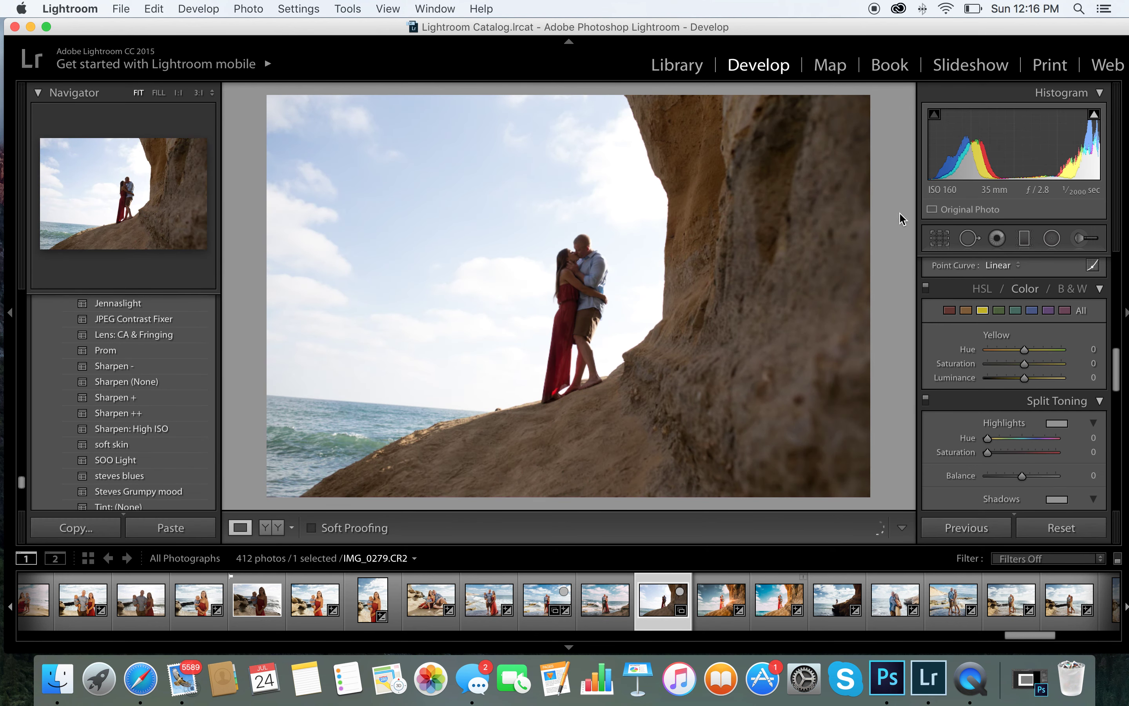
pyautogui.click(939, 239)
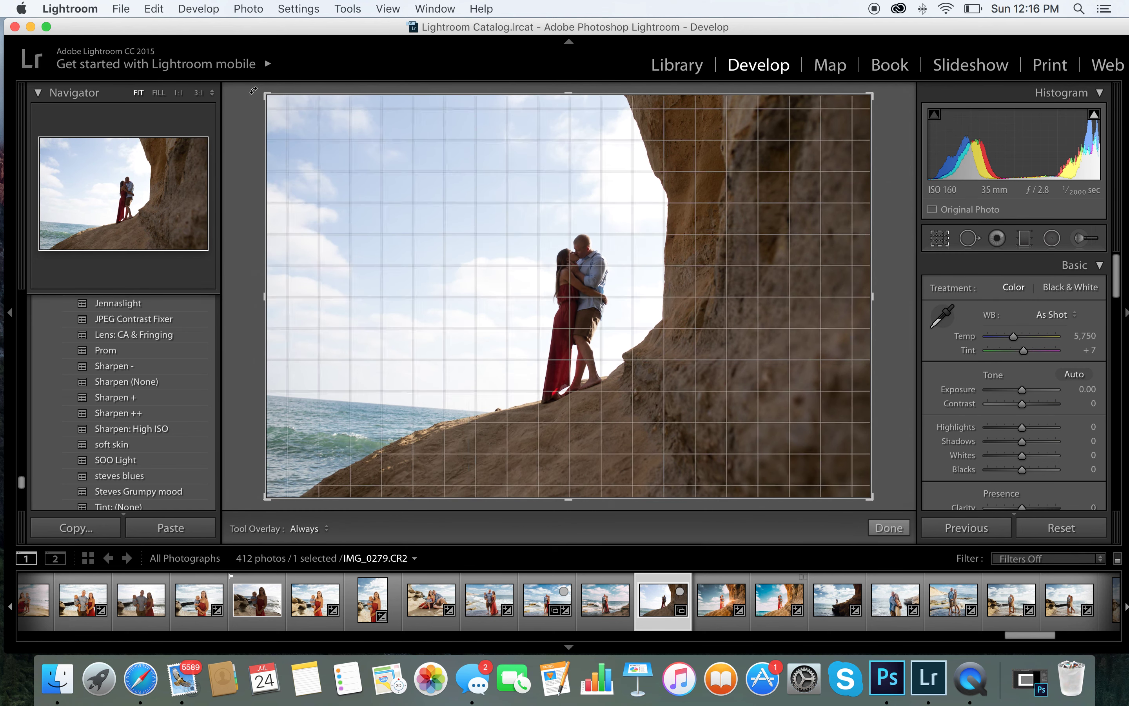
pyautogui.moveTo(254, 89); pyautogui.dragTo(238, 110)
pyautogui.click(886, 527)
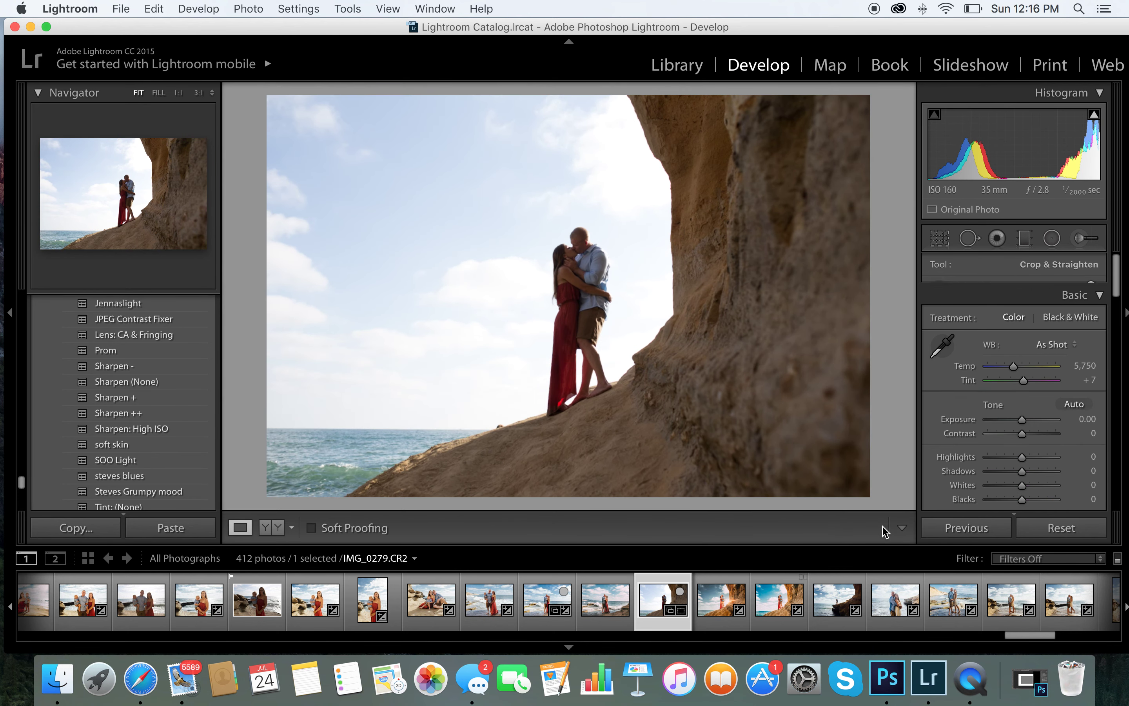
pyautogui.click(149, 475)
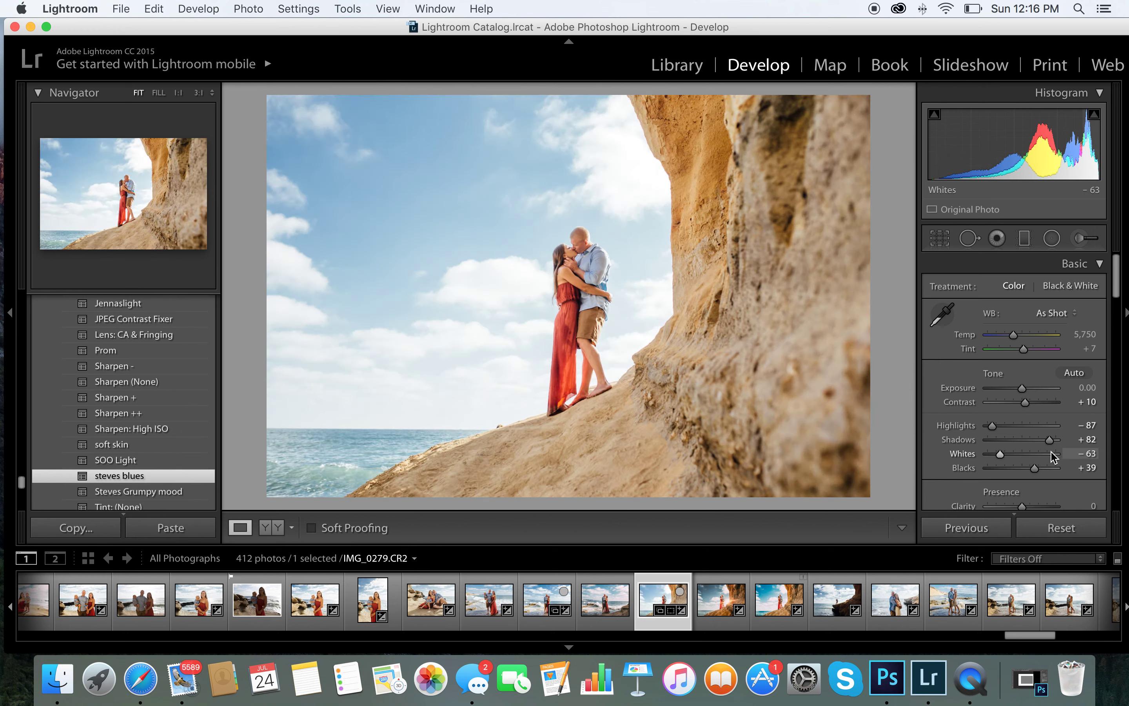
# - Set the cliff photo's Shadows to +70, Whites −84, Highlights −100 and Blacks +32
pyautogui.moveTo(1050, 439); pyautogui.dragTo(1045, 439)
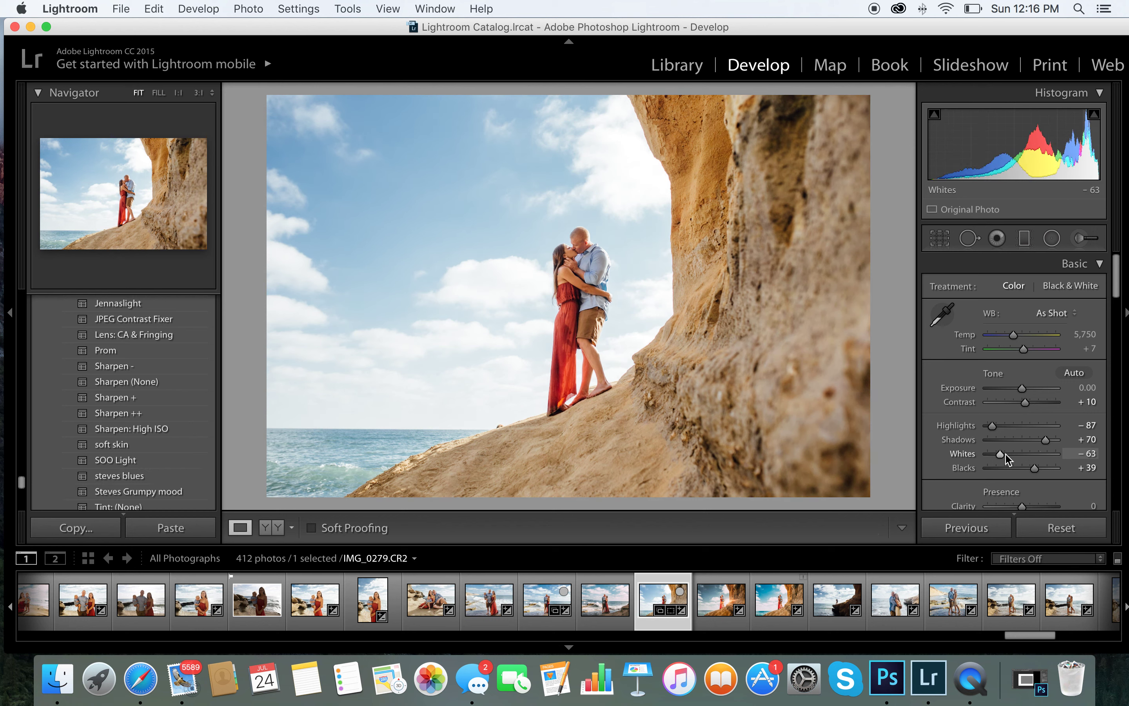
pyautogui.moveTo(1000, 454); pyautogui.dragTo(1033, 469)
pyautogui.scroll(-10, 1002, 442)
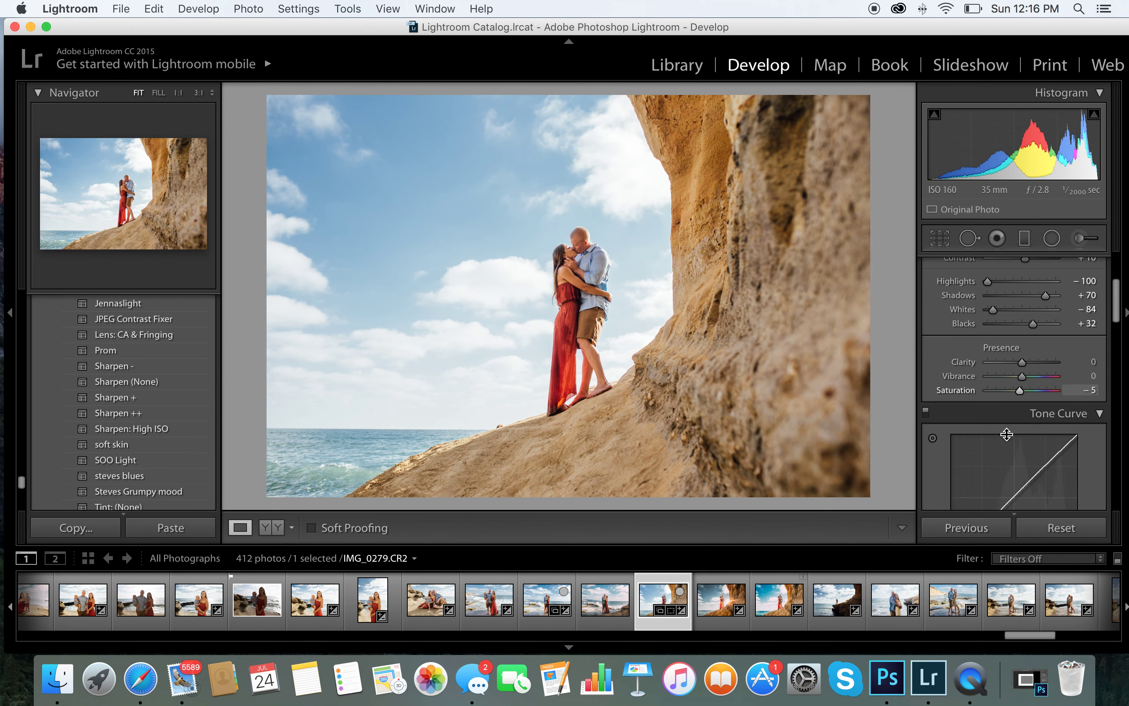
# - Darken the yellows and brighten the oranges, resetting Orange saturation to 0
pyautogui.scroll(-8, 997, 422)
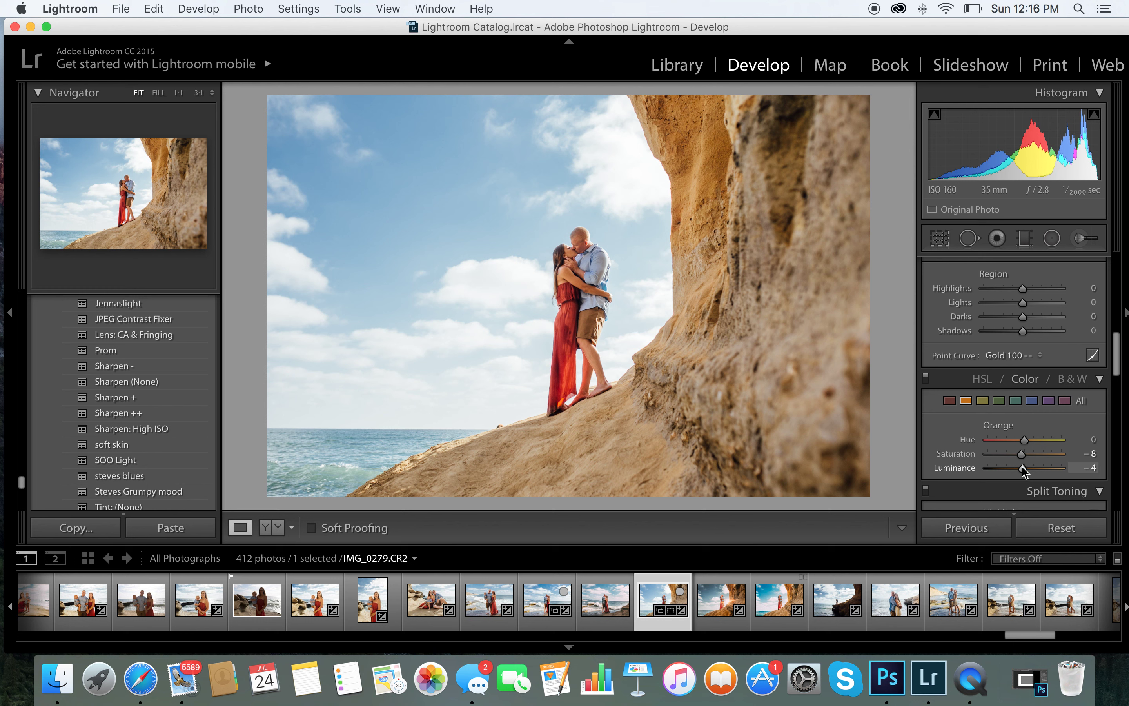
pyautogui.click(982, 400)
pyautogui.moveTo(1025, 469)
pyautogui.mouseDown()
pyautogui.moveTo(1012, 470)
pyautogui.moveTo(1028, 456)
pyautogui.mouseUp()
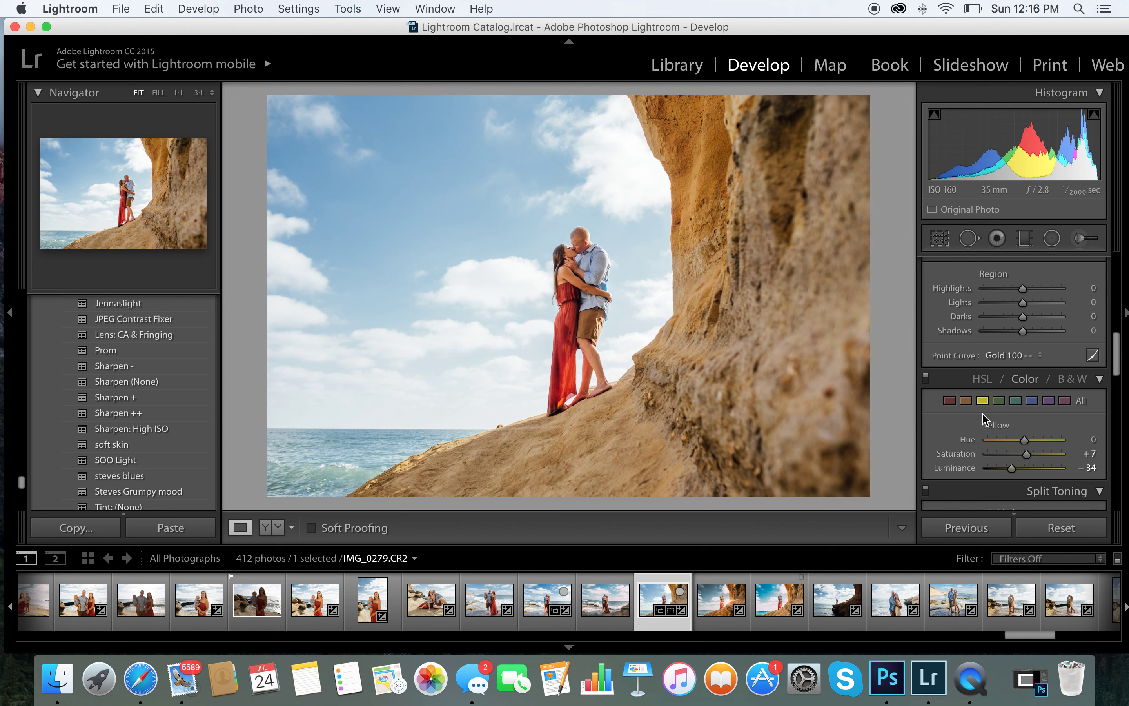
pyautogui.click(965, 400)
pyautogui.moveTo(1024, 467); pyautogui.dragTo(1033, 473)
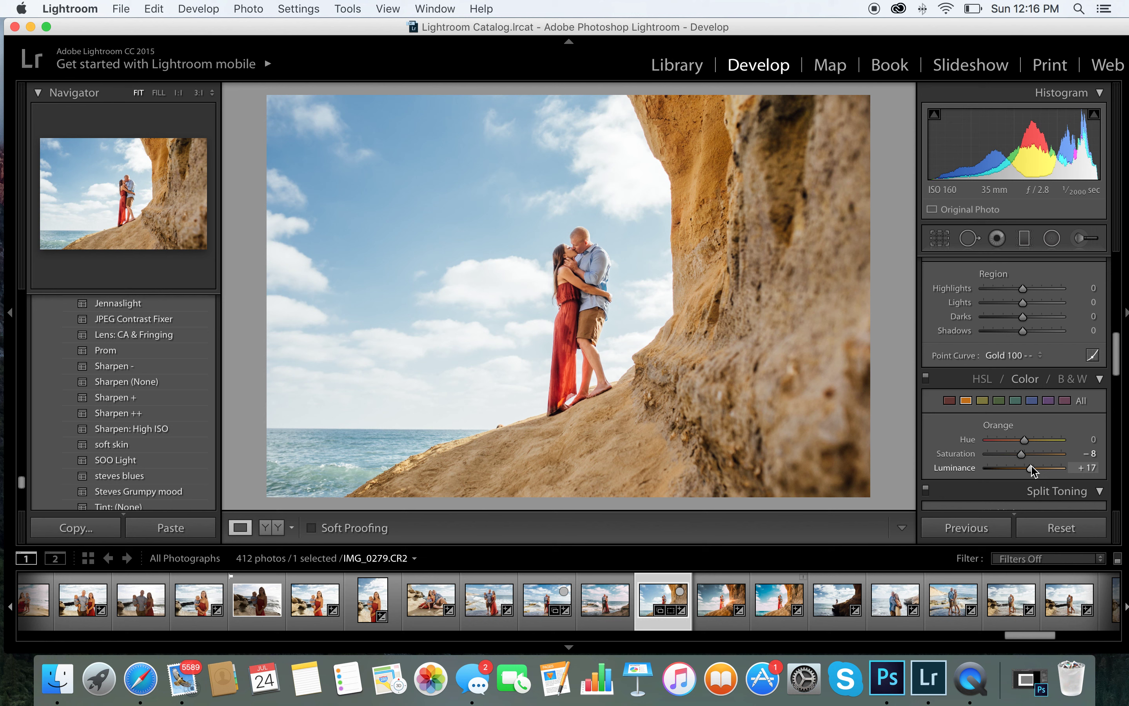
pyautogui.moveTo(1025, 454); pyautogui.dragTo(1027, 456)
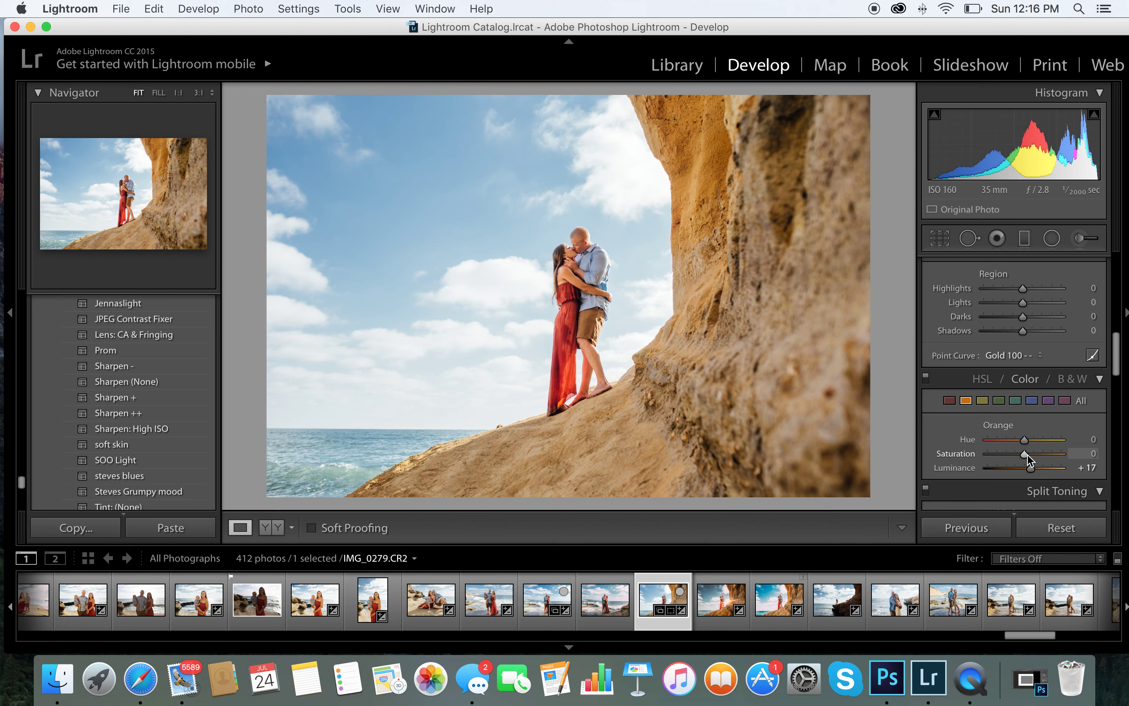
# - Set Red luminance −49, Blue −61, Aqua −49 and Orange +29
pyautogui.click(949, 400)
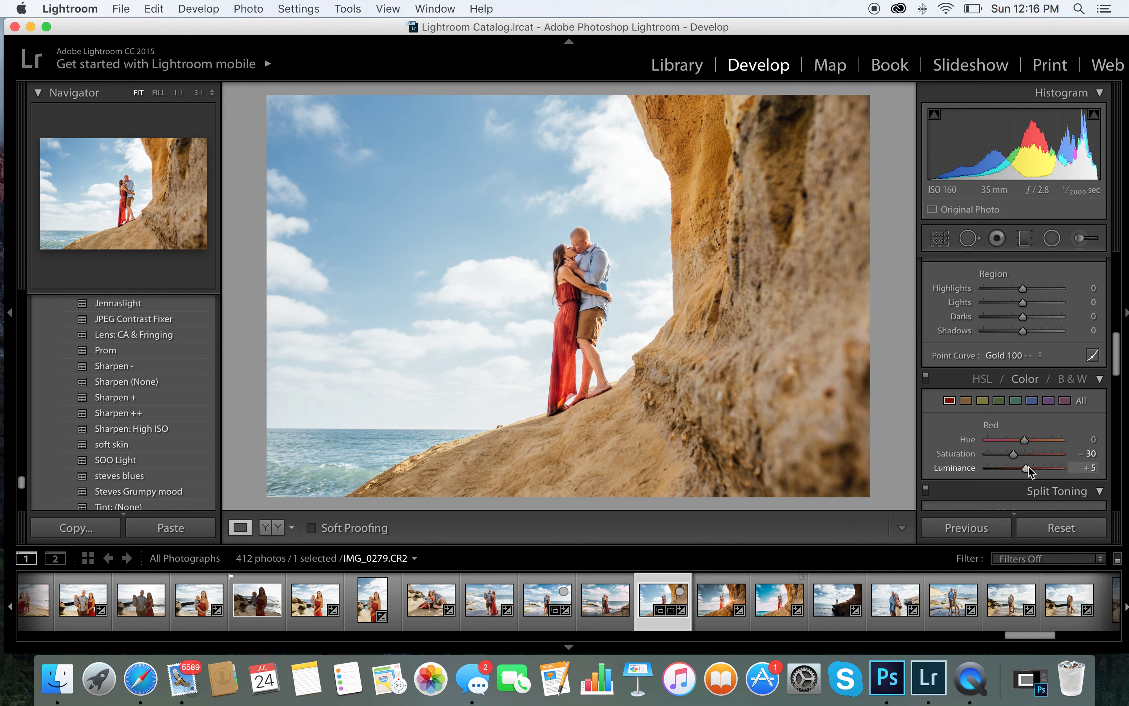
pyautogui.moveTo(1018, 469)
pyautogui.mouseDown()
pyautogui.moveTo(1013, 455)
pyautogui.moveTo(1026, 455)
pyautogui.mouseUp()
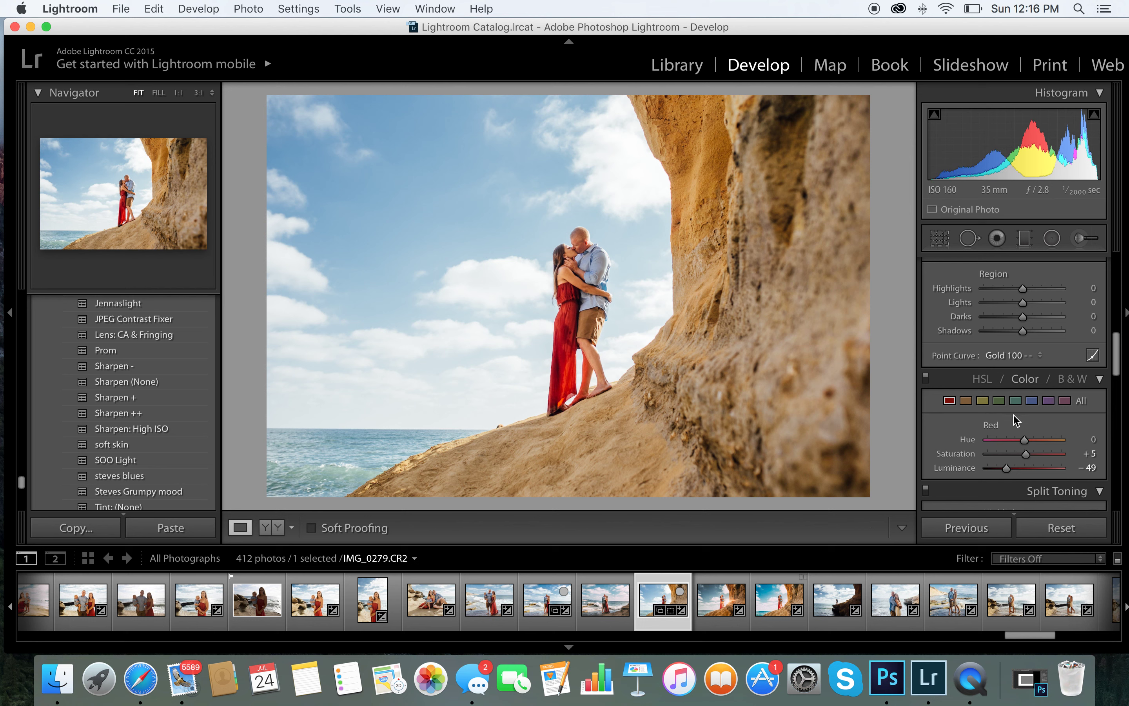
pyautogui.click(1031, 400)
pyautogui.moveTo(1006, 468); pyautogui.dragTo(1002, 468)
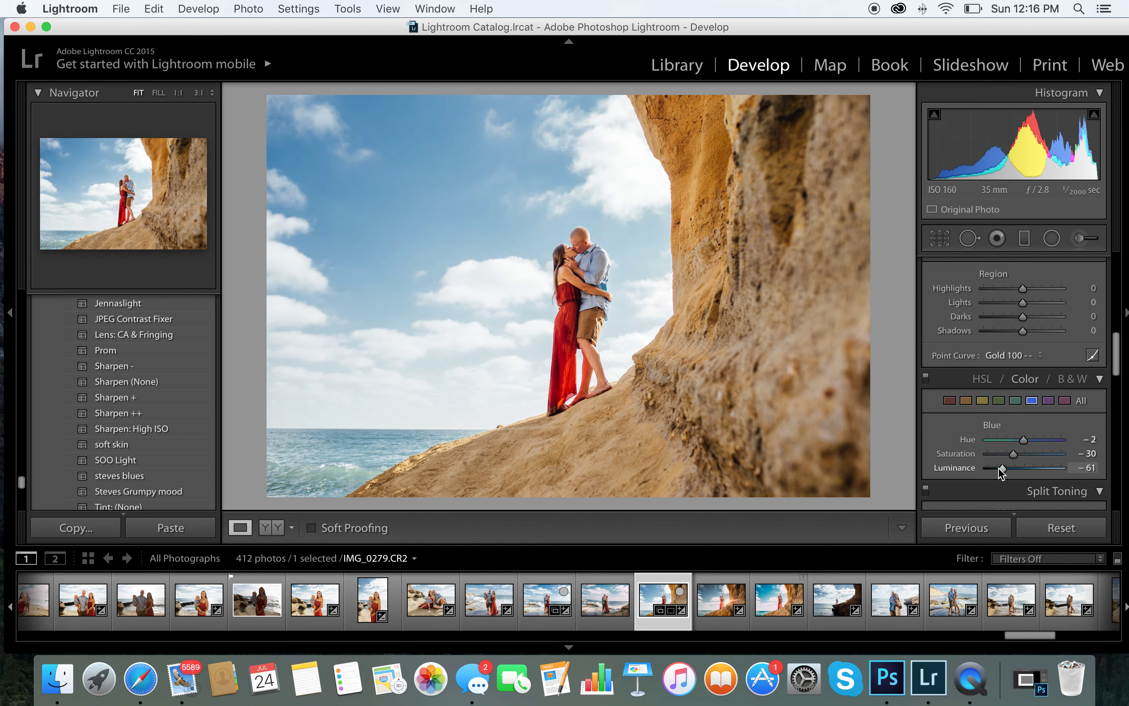
pyautogui.click(1015, 400)
pyautogui.moveTo(1028, 468); pyautogui.dragTo(1006, 468)
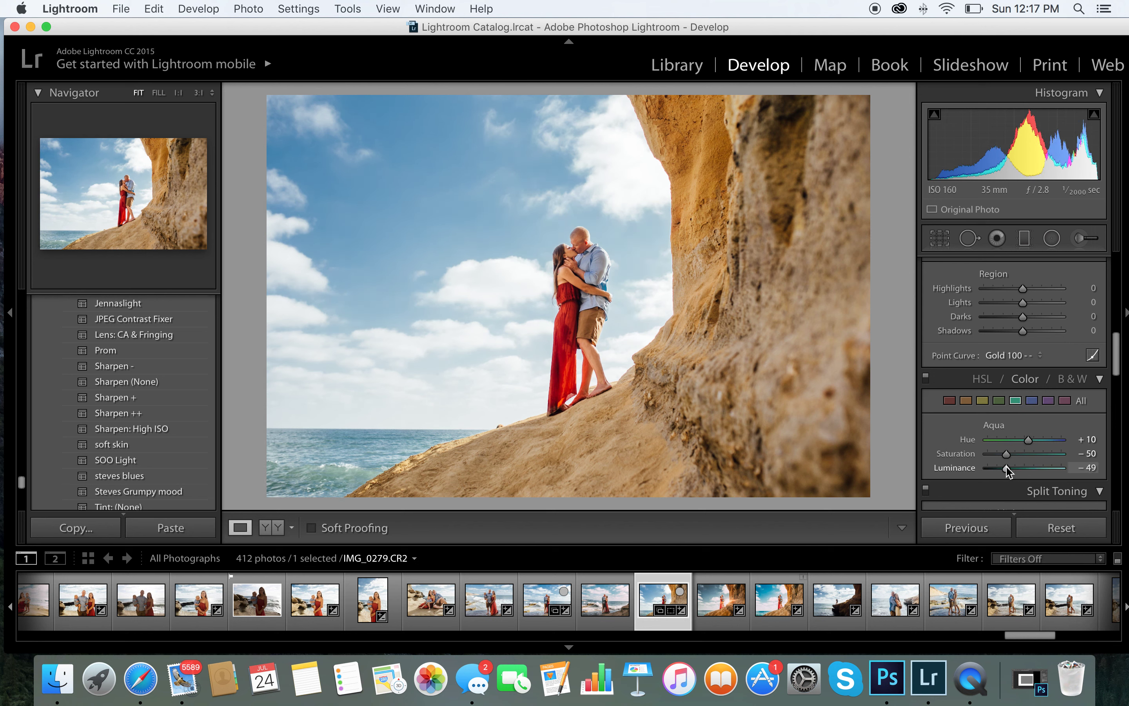
pyautogui.click(966, 400)
pyautogui.moveTo(1031, 468); pyautogui.dragTo(1035, 468)
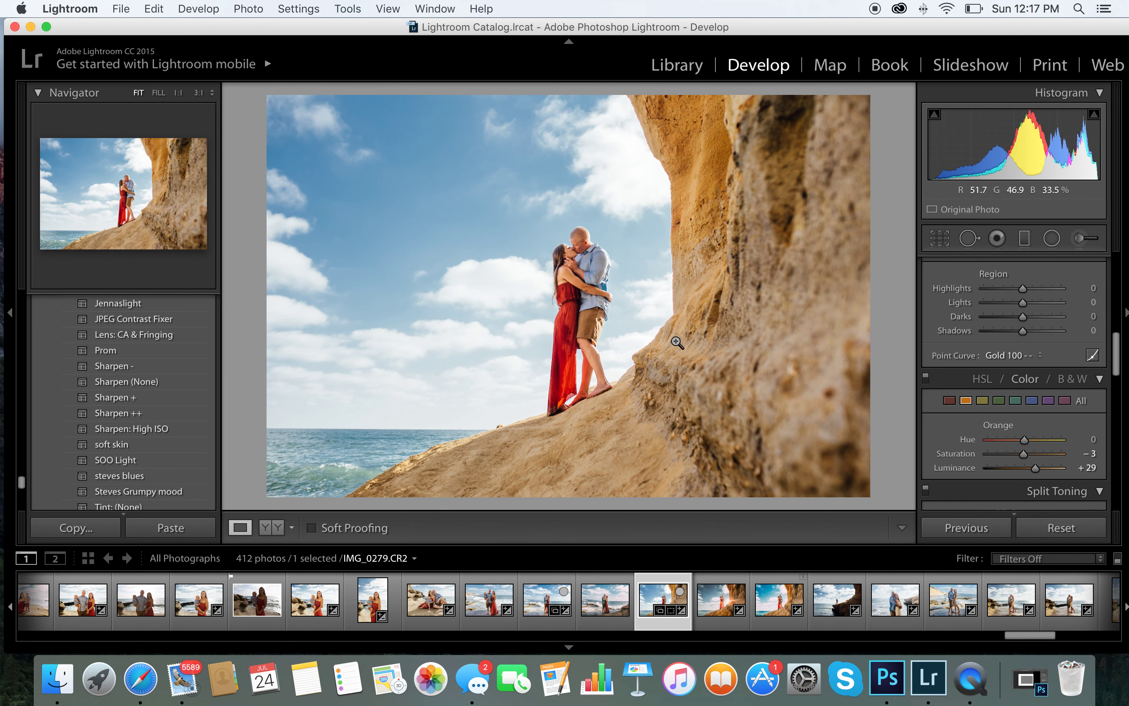
# - Show IMG_0263.CR2 in the side-by-side Before/After (Y|Y) view
pyautogui.click(265, 527)
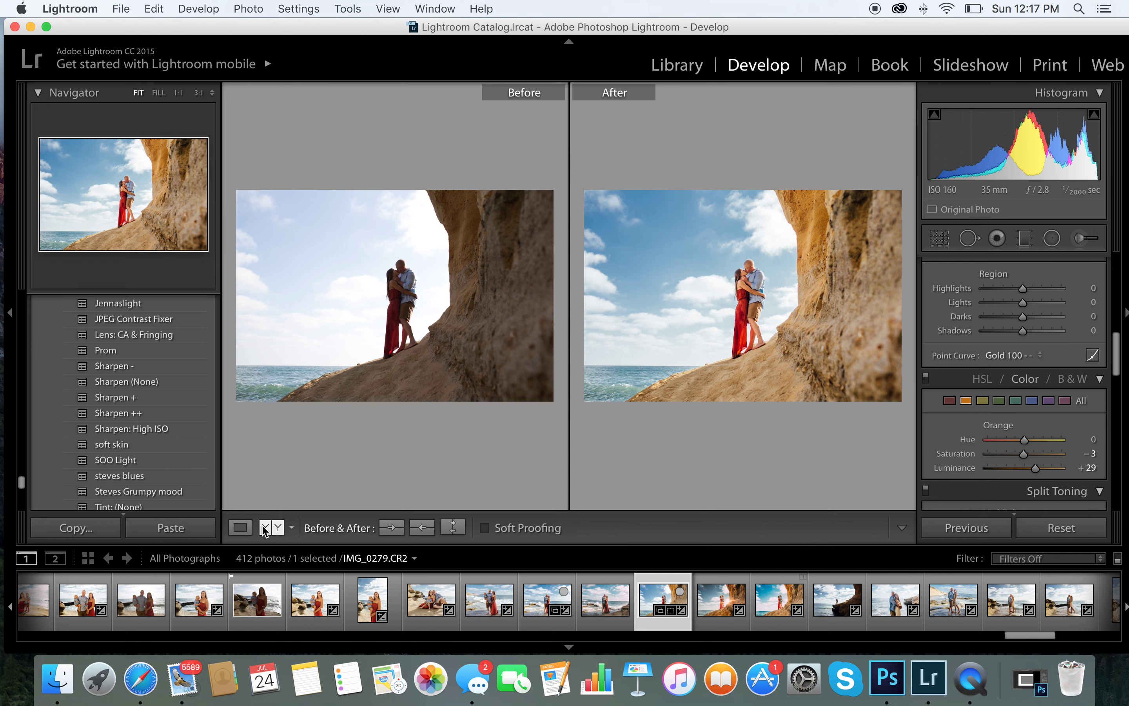
pyautogui.click(554, 580)
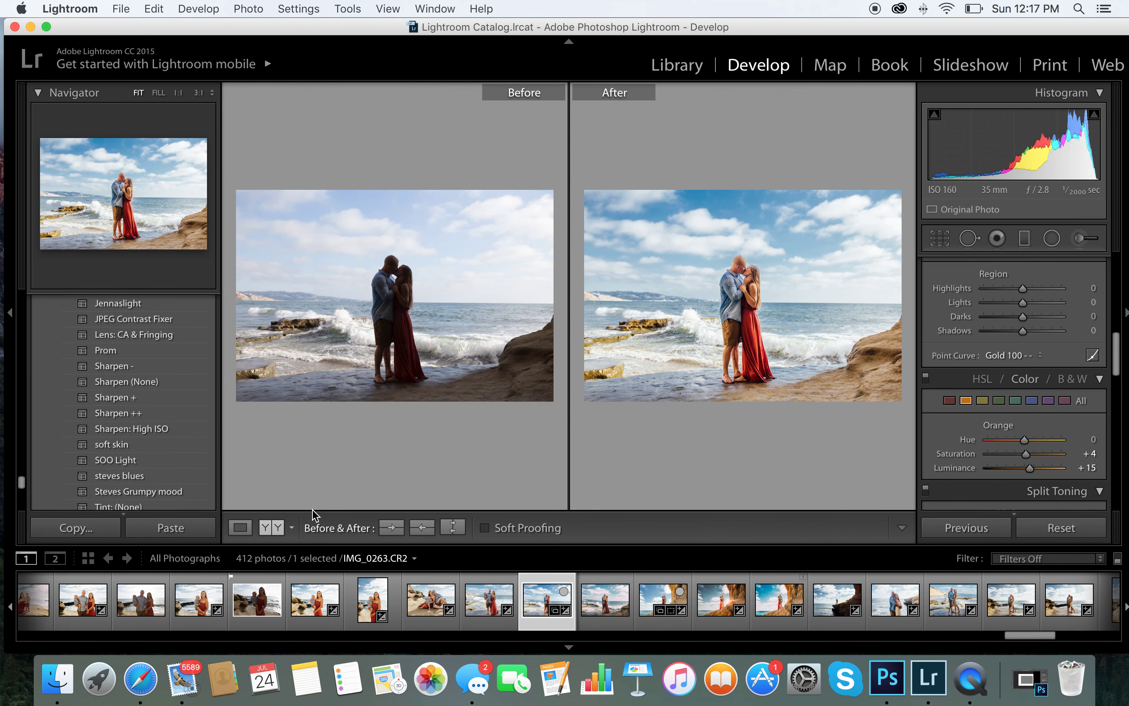